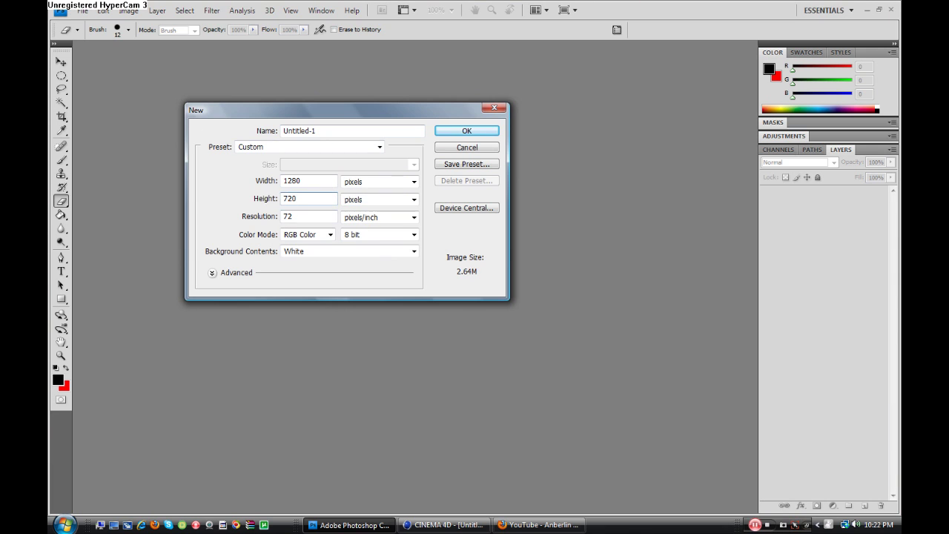
Step: Create the blank 1280×720 canvas and open Anberlin.psd from the GFX Stuff/Photoshop folder
{"action": "key", "text": "Return"}
{"action": "left_click", "coordinate": [82, 10]}
{"action": "left_click", "coordinate": [89, 34]}
{"action": "left_click", "coordinate": [514, 78]}
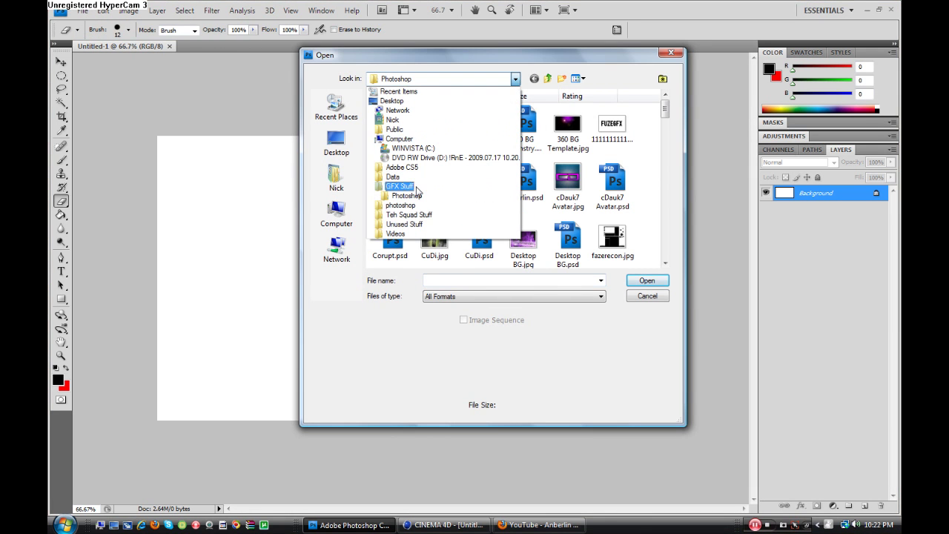
{"action": "left_click", "coordinate": [399, 186]}
{"action": "double_click", "coordinate": [407, 160]}
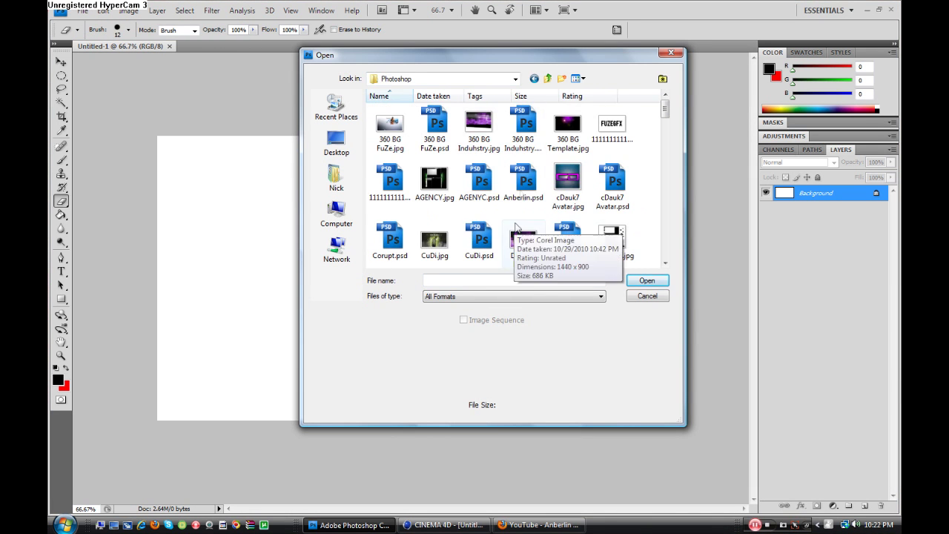
{"action": "double_click", "coordinate": [523, 181]}
Step: Drag the singer cutout from Anberlin.psd into Untitled-1 as Layer 1, placed right
{"action": "key", "text": "v"}
{"action": "mouse_move", "coordinate": [237, 46]}
{"action": "left_mouse_down"}
{"action": "mouse_move", "coordinate": [400, 53]}
{"action": "mouse_move", "coordinate": [197, 48]}
{"action": "left_mouse_up"}
{"action": "left_click", "coordinate": [133, 46]}
{"action": "left_click_drag", "start_coordinate": [412, 233], "coordinate": [475, 254]}
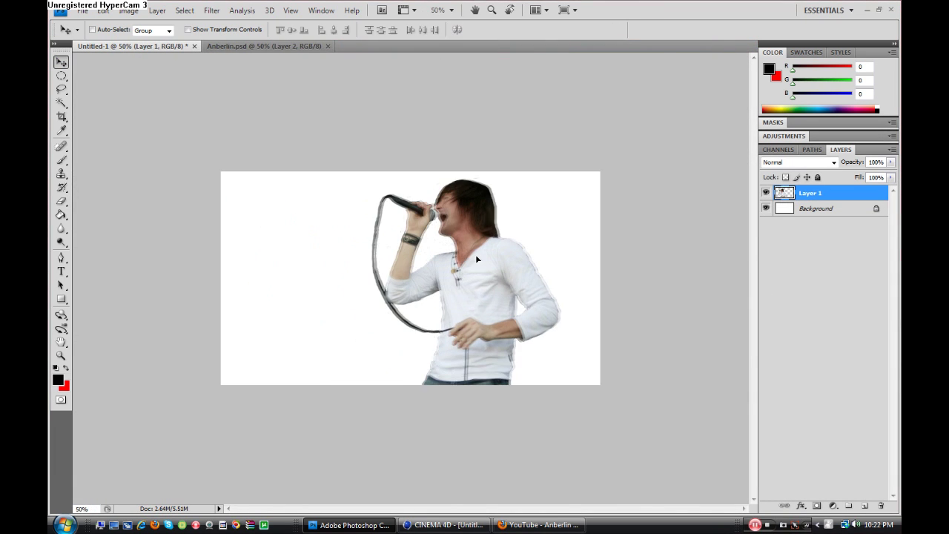
Step: Clean up the singer's edges with the Eraser at 100% view
{"action": "key", "text": "ctrl+1"}
{"action": "key", "text": "e"}
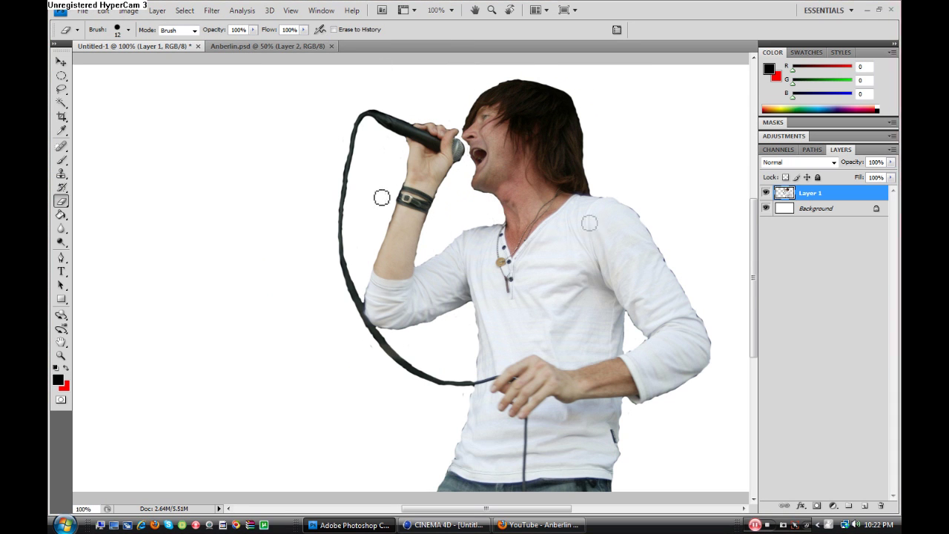
{"action": "scroll", "coordinate": [635, 280], "scroll_direction": "down", "scroll_amount": 2}
{"action": "left_click", "coordinate": [435, 9]}
Step: Scale the singer layer down to 46.8% and commit the transform
{"action": "left_click", "coordinate": [437, 38]}
{"action": "left_click", "coordinate": [103, 11]}
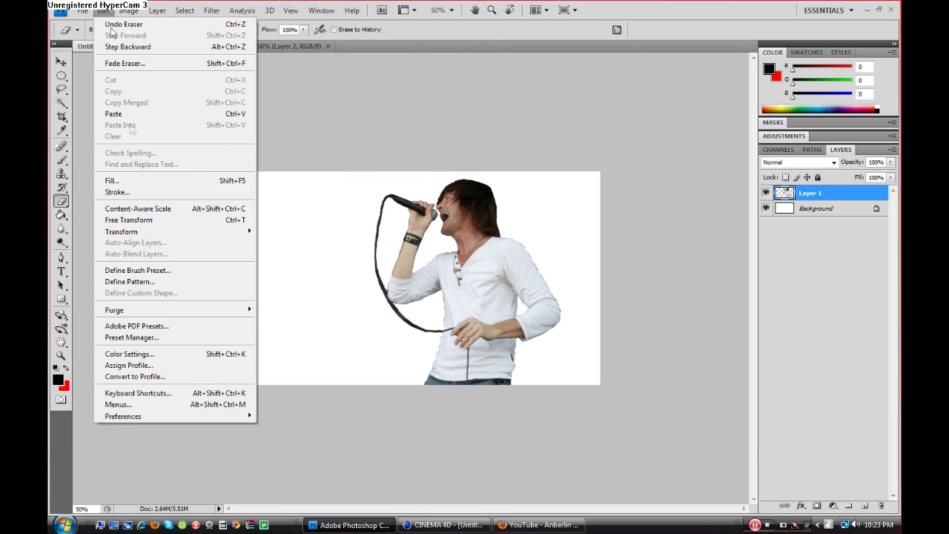
{"action": "left_click", "coordinate": [282, 252]}
{"action": "mouse_move", "coordinate": [567, 112]}
{"action": "left_mouse_down"}
{"action": "mouse_move", "coordinate": [460, 318]}
{"action": "mouse_move", "coordinate": [516, 252]}
{"action": "mouse_move", "coordinate": [511, 268]}
{"action": "left_mouse_up"}
{"action": "key", "text": "Return"}
{"action": "left_click", "coordinate": [819, 211]}
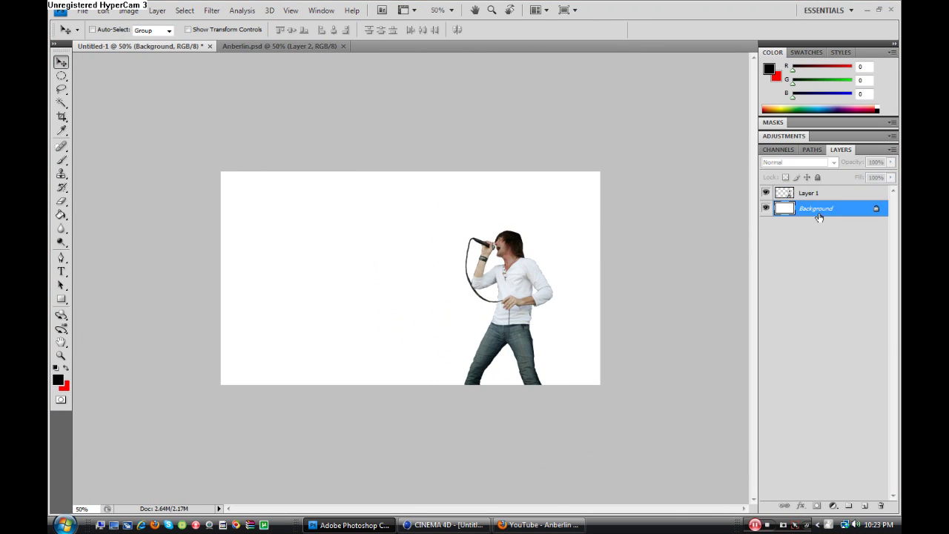
Step: Set the foreground colour to cyan #00d2ff
{"action": "left_click", "coordinate": [56, 369]}
{"action": "left_click", "coordinate": [58, 379]}
{"action": "left_click", "coordinate": [303, 295]}
{"action": "left_click", "coordinate": [288, 224]}
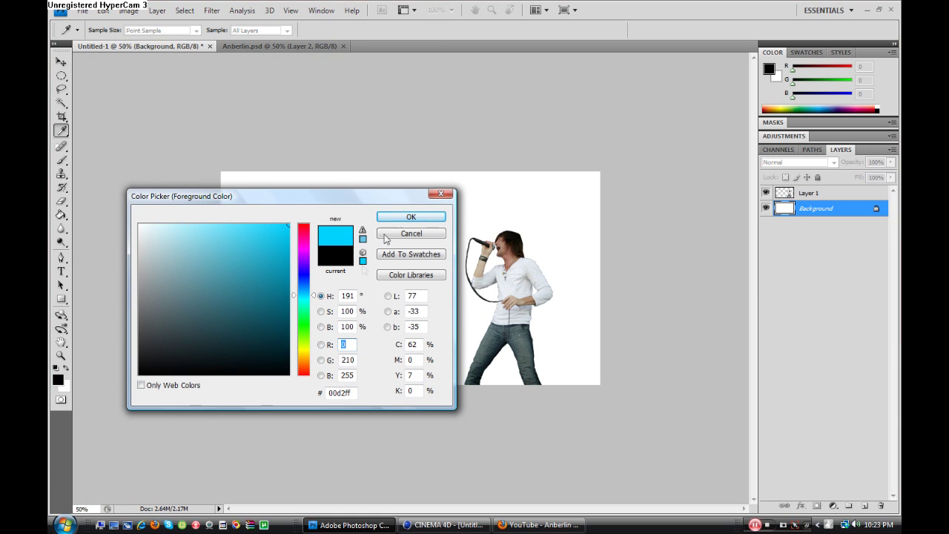
{"action": "left_click", "coordinate": [411, 217]}
Step: Convert Background to Layer 0 and fill it with a diagonal cyan-to-white gradient
{"action": "left_click", "coordinate": [60, 215]}
{"action": "left_click", "coordinate": [81, 212]}
{"action": "double_click", "coordinate": [815, 208]}
{"action": "key", "text": "Return"}
{"action": "left_click_drag", "start_coordinate": [227, 198], "coordinate": [553, 356]}
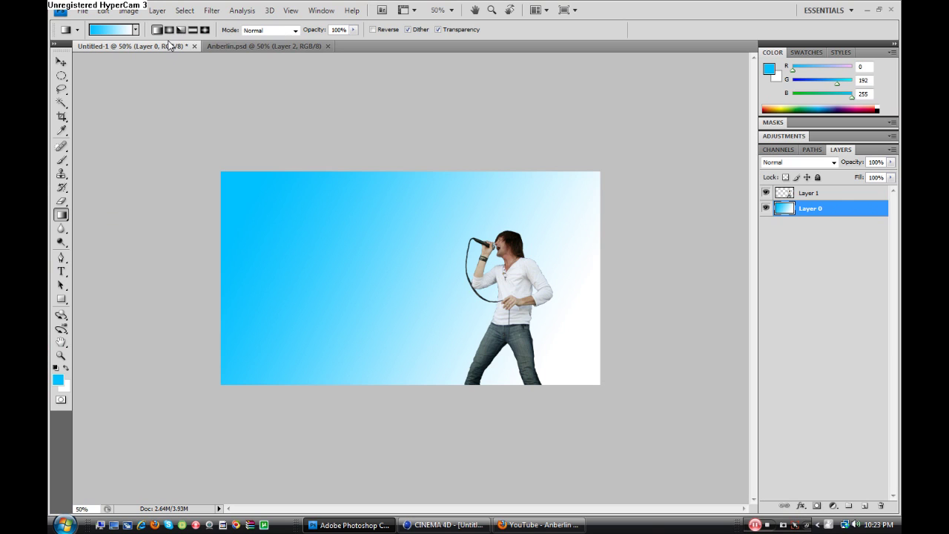
Step: Undo and retry the gradient, settling on a final diagonal cyan-to-white fill
{"action": "left_click", "coordinate": [103, 10]}
{"action": "left_click", "coordinate": [128, 24]}
{"action": "left_click_drag", "start_coordinate": [237, 265], "coordinate": [444, 275]}
{"action": "left_click", "coordinate": [103, 11]}
{"action": "left_click", "coordinate": [127, 46]}
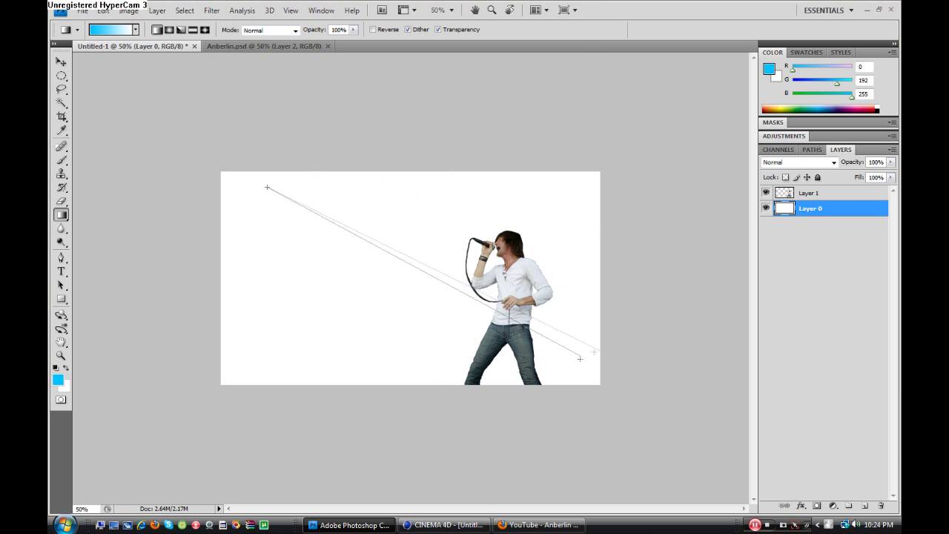
{"action": "left_click_drag", "start_coordinate": [579, 358], "coordinate": [579, 358]}
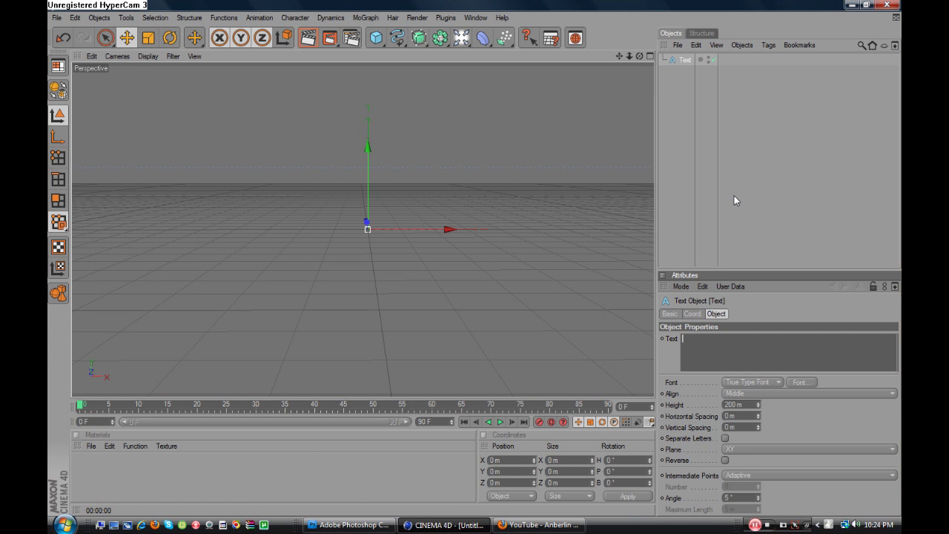
Step: Create the 'anberlin' text with a chosen font and extrude it into 3D
{"action": "type", "text": "nberlin"}
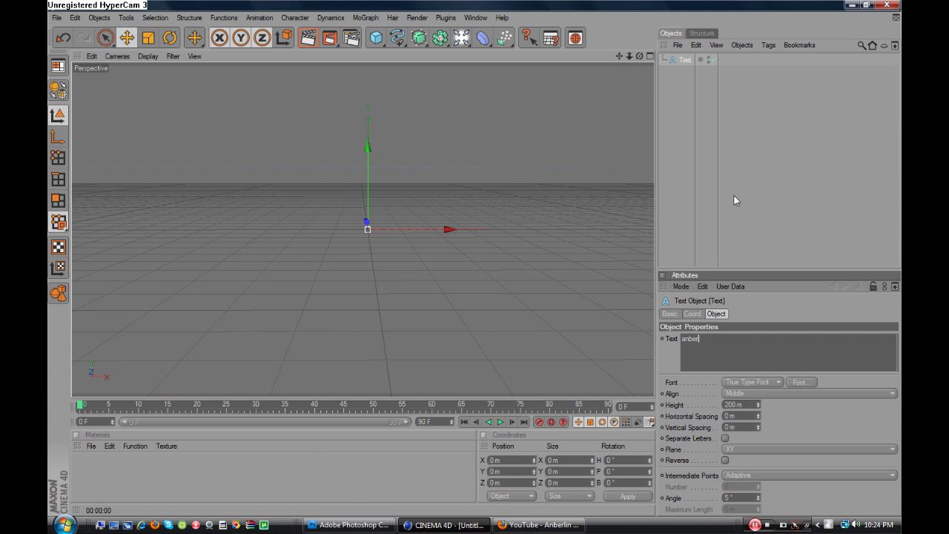
{"action": "left_click", "coordinate": [801, 381]}
{"action": "key", "text": "Return"}
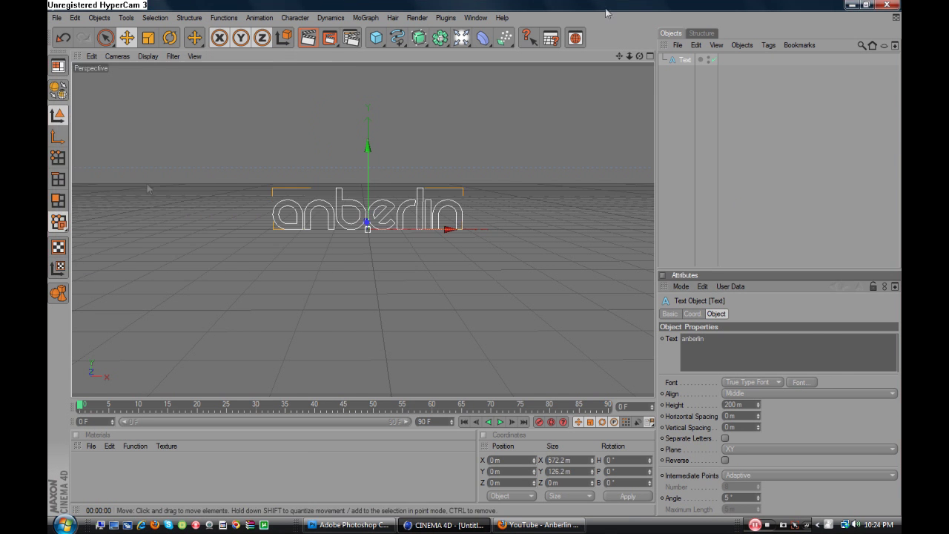
{"action": "left_click_drag", "start_coordinate": [418, 38], "coordinate": [551, 46]}
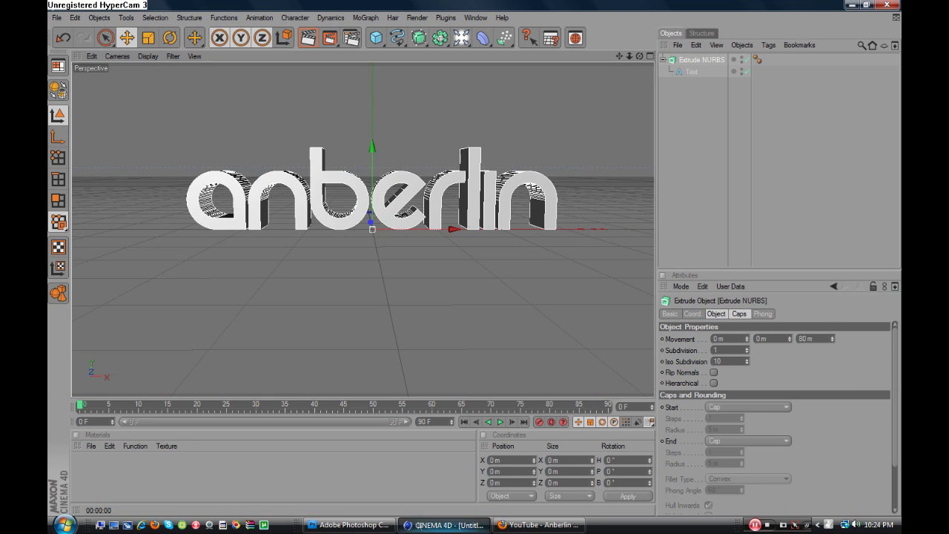
Step: Create a Mat material with Reflection enabled and apply it to the extruded text
{"action": "left_click", "coordinate": [441, 524]}
{"action": "left_click", "coordinate": [440, 524]}
{"action": "double_click", "coordinate": [89, 460]}
{"action": "double_click", "coordinate": [89, 461]}
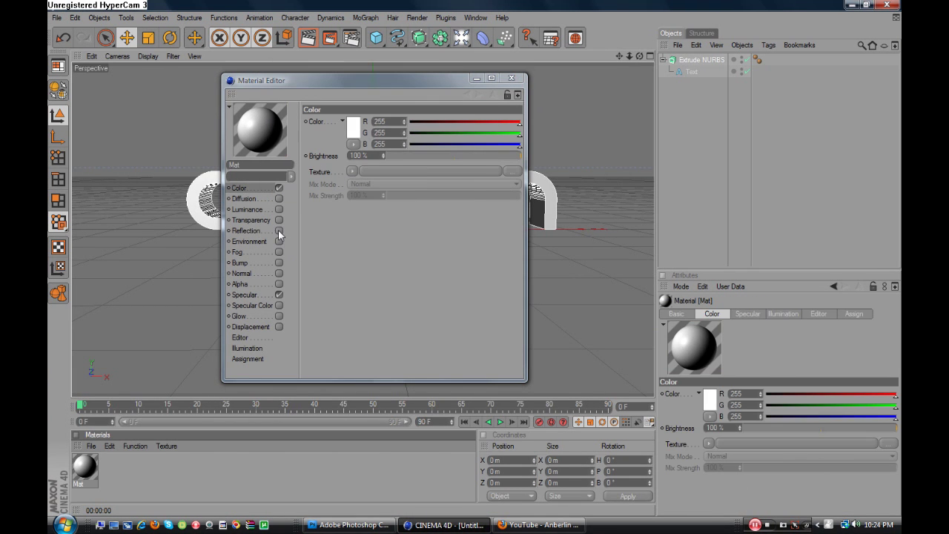
{"action": "left_click", "coordinate": [278, 230]}
{"action": "left_click", "coordinate": [91, 469]}
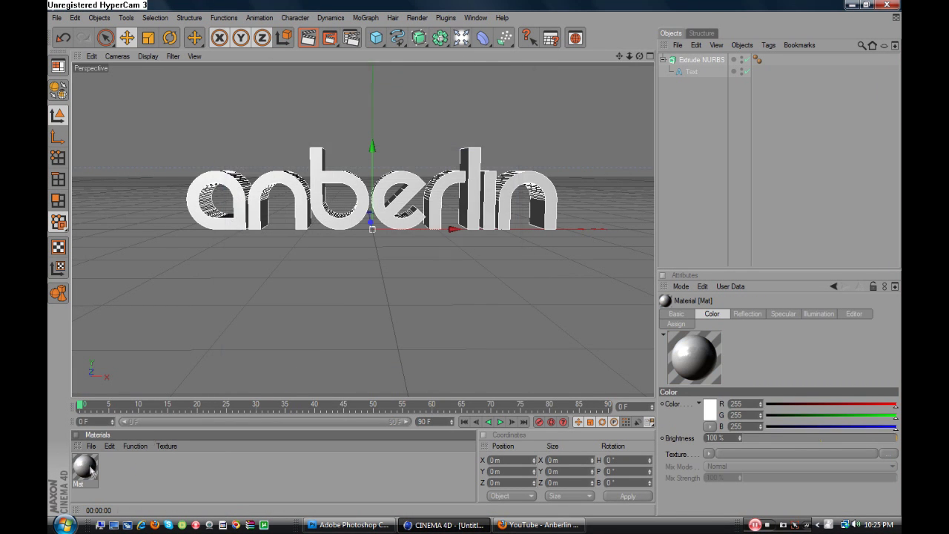
{"action": "left_click_drag", "start_coordinate": [252, 193], "coordinate": [254, 194]}
Step: Render the scene at 1280×720, add a Sky object, and render again
{"action": "left_click", "coordinate": [306, 39]}
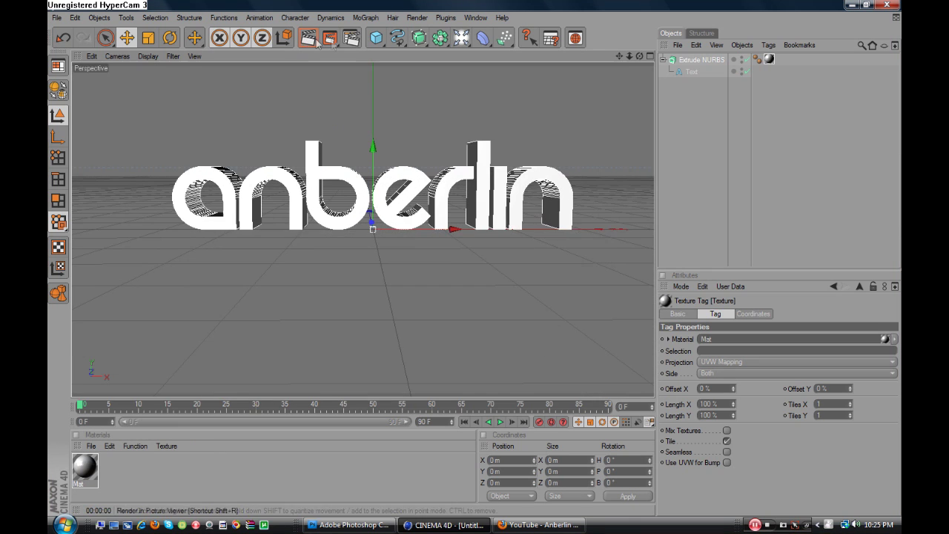
{"action": "left_click", "coordinate": [307, 39]}
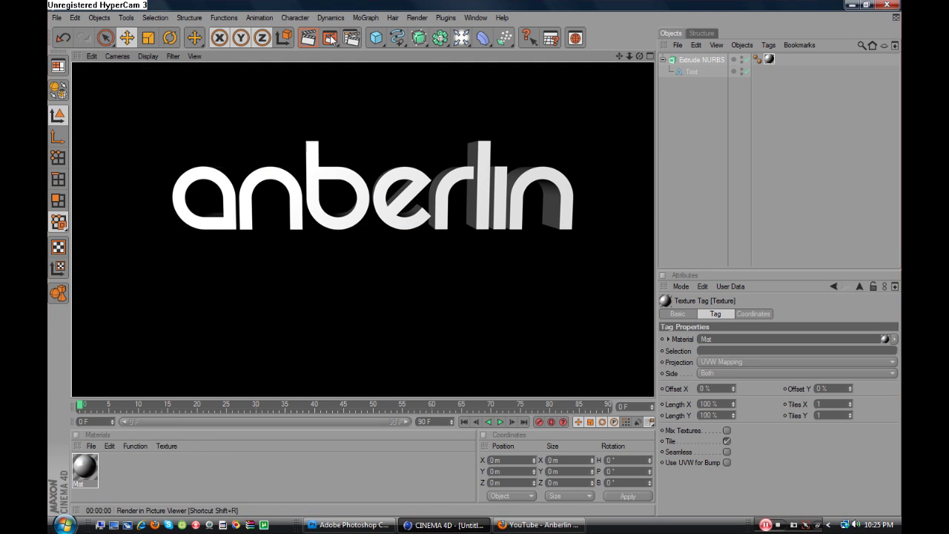
{"action": "left_click", "coordinate": [330, 37]}
{"action": "key", "text": "Return"}
{"action": "left_click", "coordinate": [353, 90]}
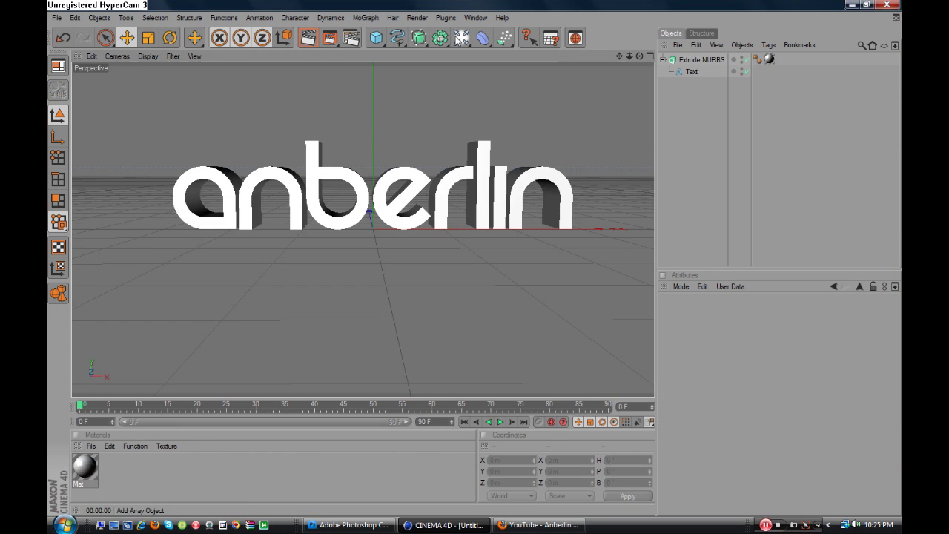
{"action": "left_click", "coordinate": [330, 38]}
{"action": "key", "text": "Return"}
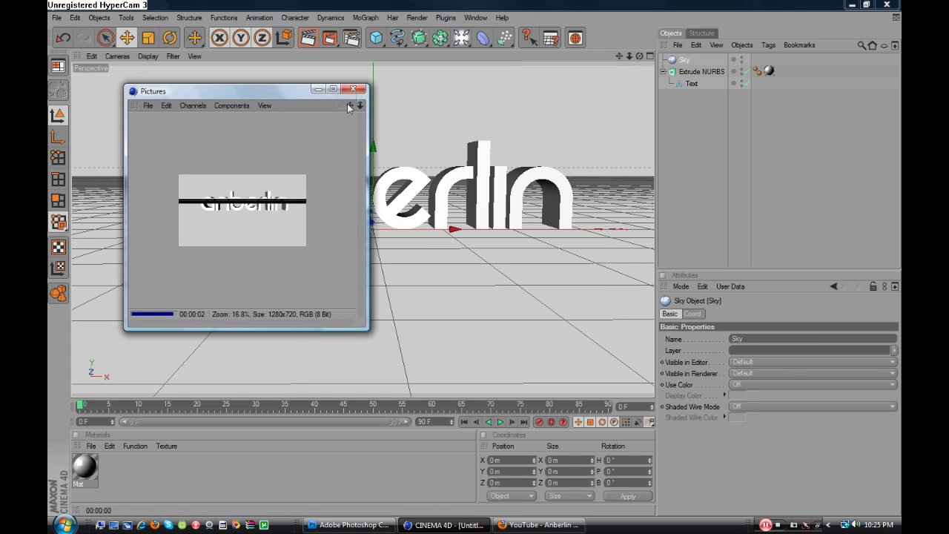
Step: Close the render preview and open the rendered t.png from the Desktop in Photoshop
{"action": "left_click", "coordinate": [355, 90]}
{"action": "left_click", "coordinate": [352, 524]}
{"action": "left_click", "coordinate": [82, 10]}
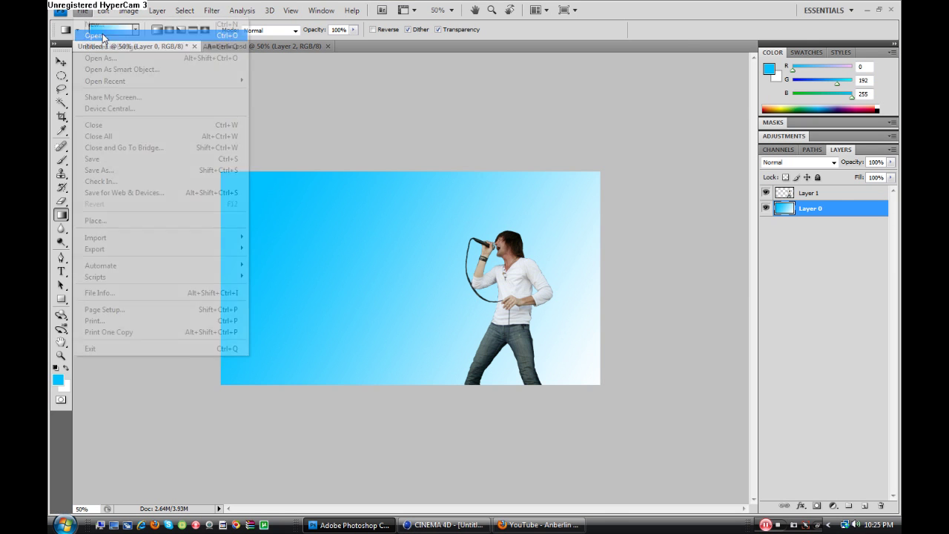
{"action": "left_click", "coordinate": [104, 32]}
{"action": "left_click", "coordinate": [335, 141]}
{"action": "scroll", "coordinate": [511, 185], "scroll_direction": "down", "scroll_amount": 5}
{"action": "scroll", "coordinate": [511, 186], "scroll_direction": "down", "scroll_amount": 5}
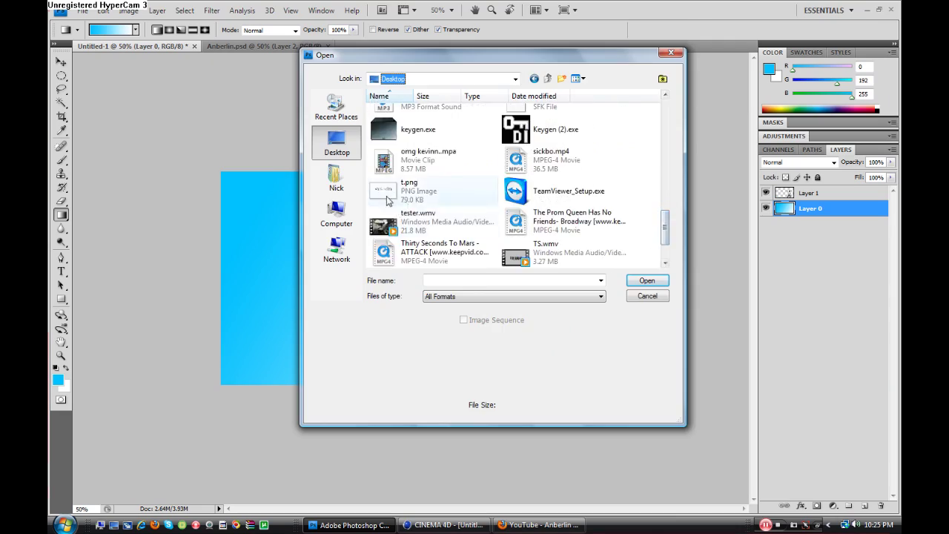
{"action": "double_click", "coordinate": [444, 185]}
Step: Copy the anberlin text from t.png into the wallpaper as Layer 2
{"action": "key", "text": "v"}
{"action": "left_click_drag", "start_coordinate": [389, 46], "coordinate": [548, 118]}
{"action": "left_click_drag", "start_coordinate": [584, 198], "coordinate": [385, 244]}
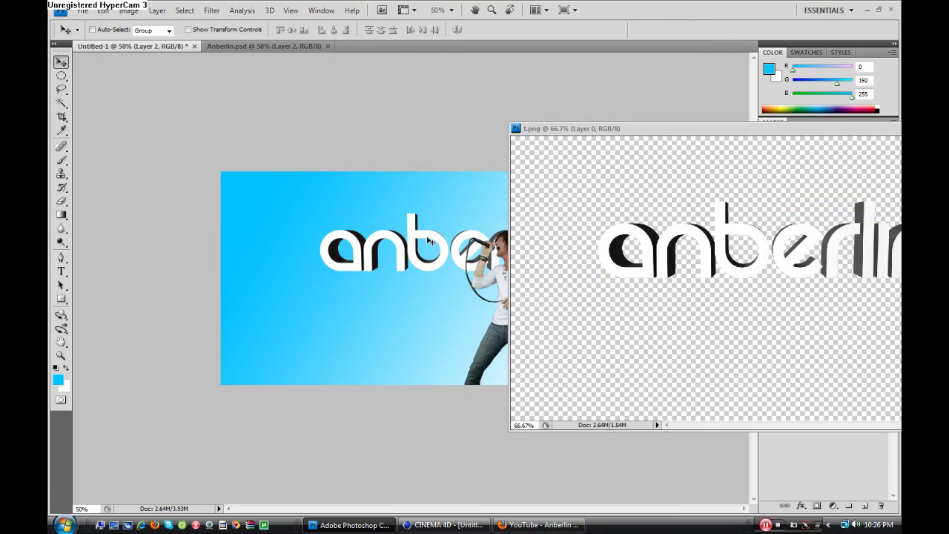
{"action": "left_click_drag", "start_coordinate": [540, 119], "coordinate": [184, 74]}
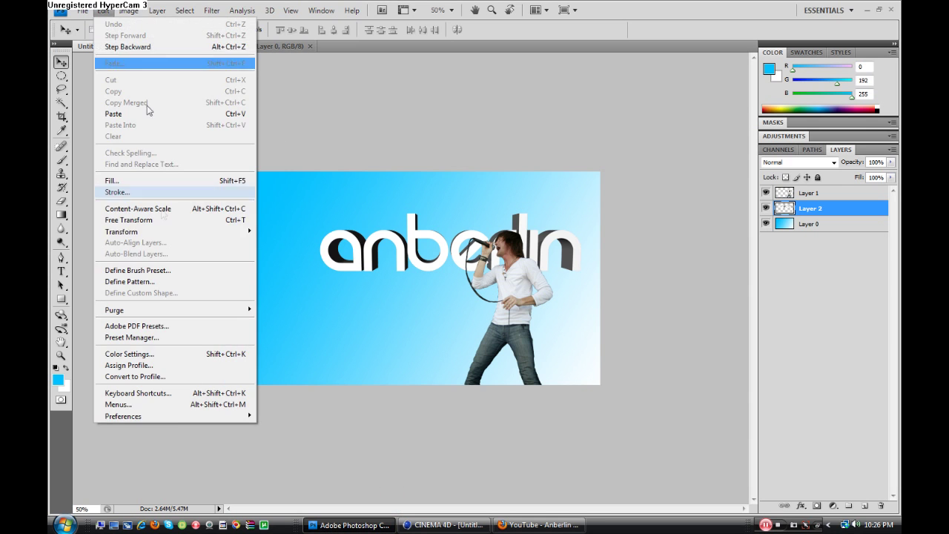
Step: Scale the anberlin text to 70.5% and move it to the upper left
{"action": "left_click", "coordinate": [128, 219]}
{"action": "left_click_drag", "start_coordinate": [579, 211], "coordinate": [498, 229]}
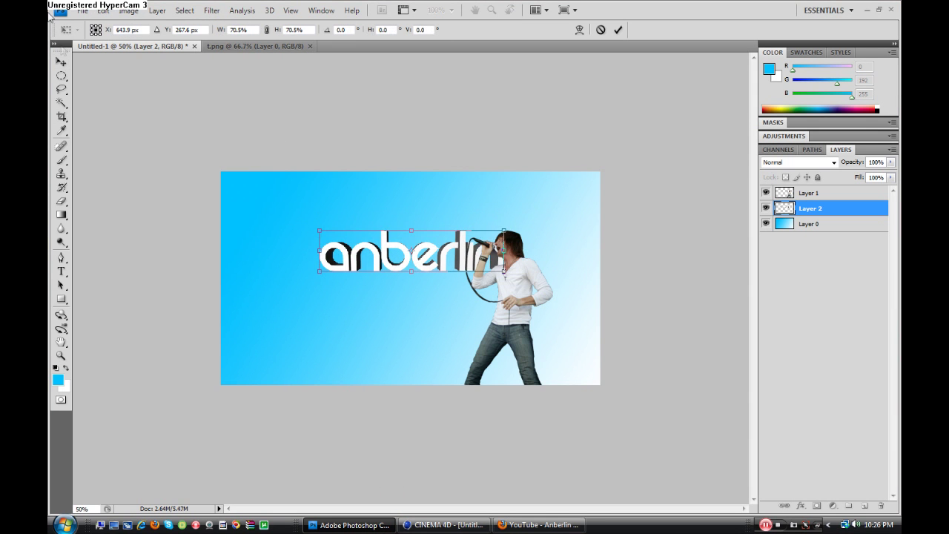
{"action": "key", "text": "Return"}
{"action": "left_click_drag", "start_coordinate": [357, 263], "coordinate": [323, 227]}
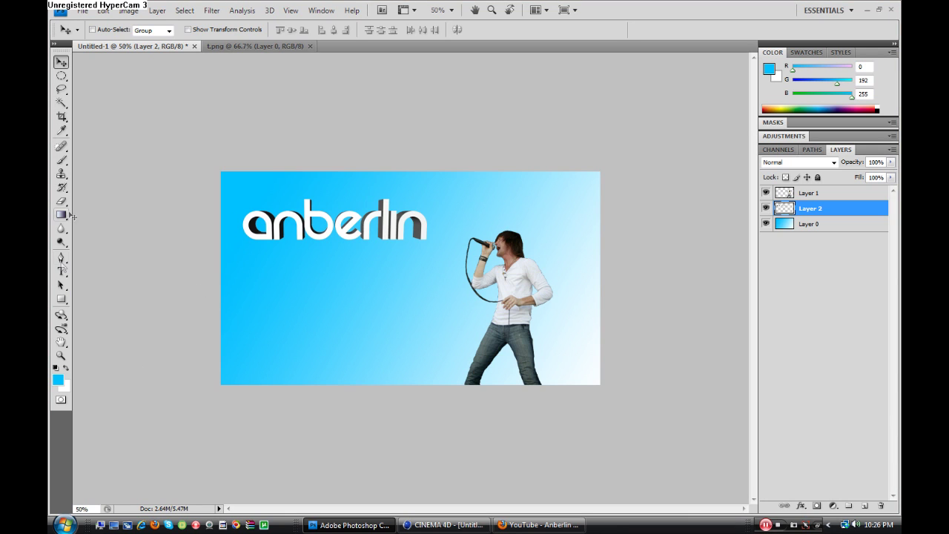
{"action": "left_click", "coordinate": [61, 257]}
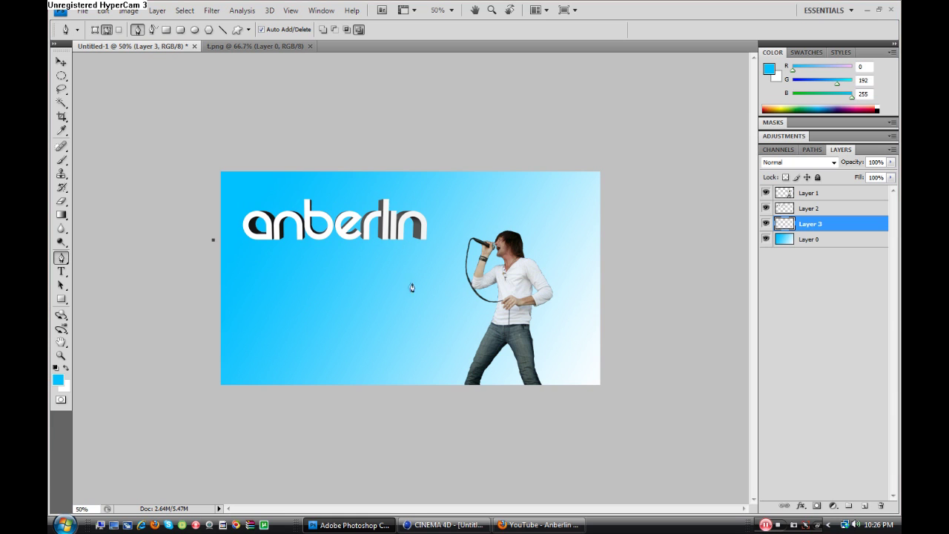
Step: Start the wave path with curved anchors off the right edge, undoing misplaced points
{"action": "left_click", "coordinate": [103, 11]}
{"action": "left_click", "coordinate": [121, 45]}
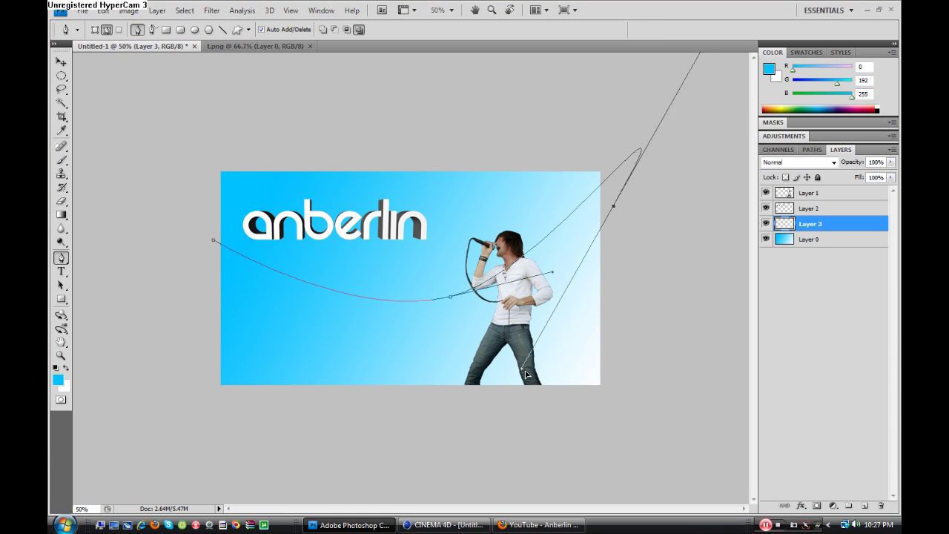
{"action": "key", "text": "ctrl+z"}
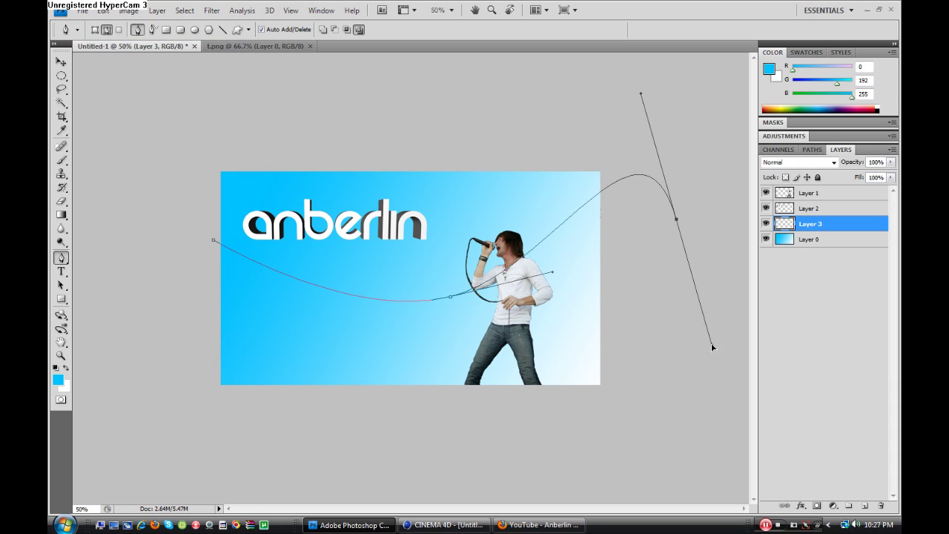
{"action": "key", "text": "ctrl+z"}
{"action": "left_click_drag", "start_coordinate": [645, 227], "coordinate": [667, 321]}
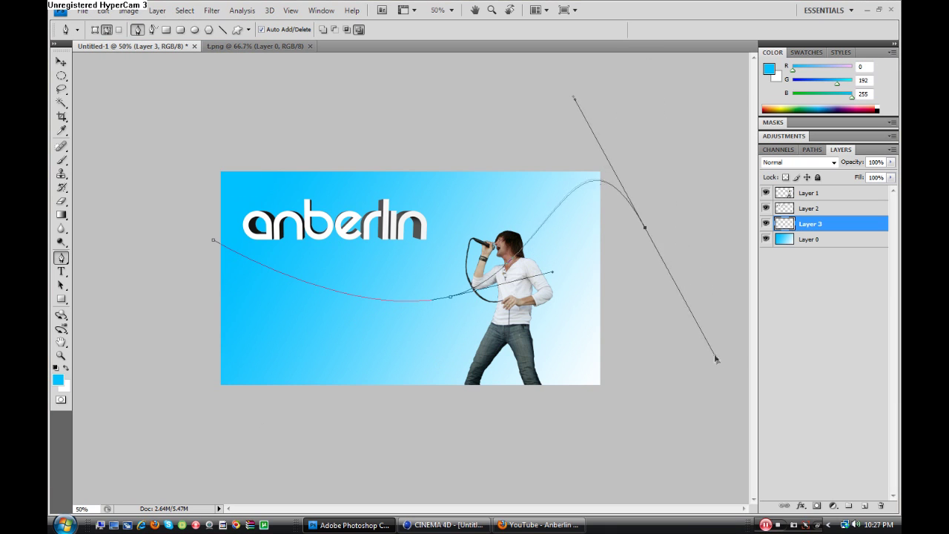
{"action": "left_click_drag", "start_coordinate": [681, 356], "coordinate": [676, 357]}
{"action": "left_click", "coordinate": [643, 308]}
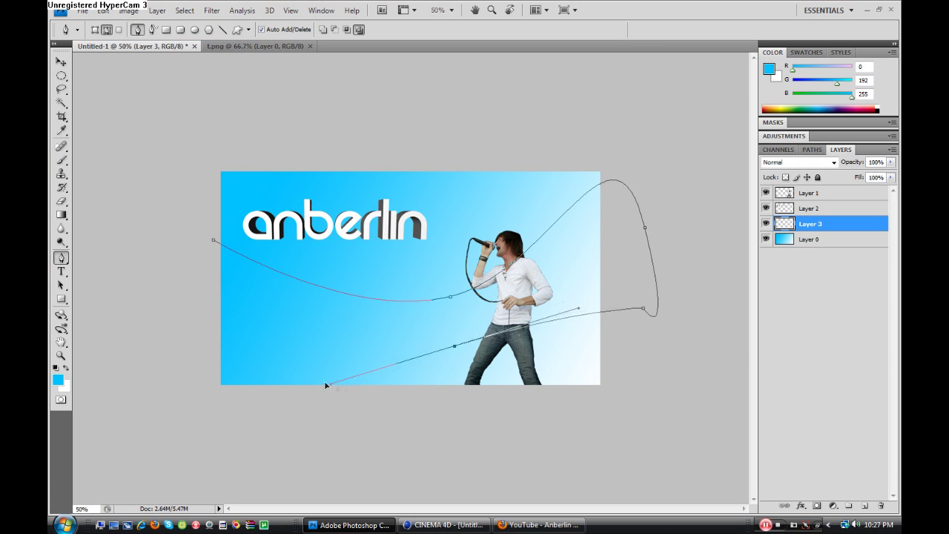
{"action": "key", "text": "ctrl+z"}
Step: Add curved anchors below the singer and on the left, reshaping the handles
{"action": "left_click_drag", "start_coordinate": [181, 269], "coordinate": [289, 530]}
{"action": "key", "text": "ctrl+alt+z"}
{"action": "key", "text": "ctrl+alt+z"}
{"action": "key", "text": "ctrl+alt+z"}
{"action": "mouse_move", "coordinate": [199, 198]}
{"action": "left_mouse_down"}
{"action": "mouse_move", "coordinate": [337, 437]}
{"action": "mouse_move", "coordinate": [290, 470]}
{"action": "left_mouse_up"}
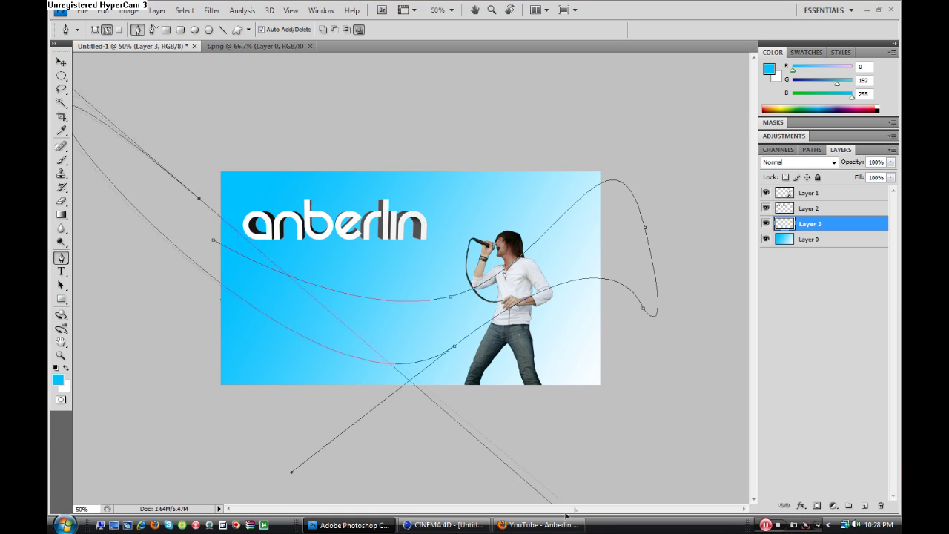
{"action": "key", "text": "ctrl+alt+z"}
{"action": "left_click_drag", "start_coordinate": [444, 333], "coordinate": [420, 361]}
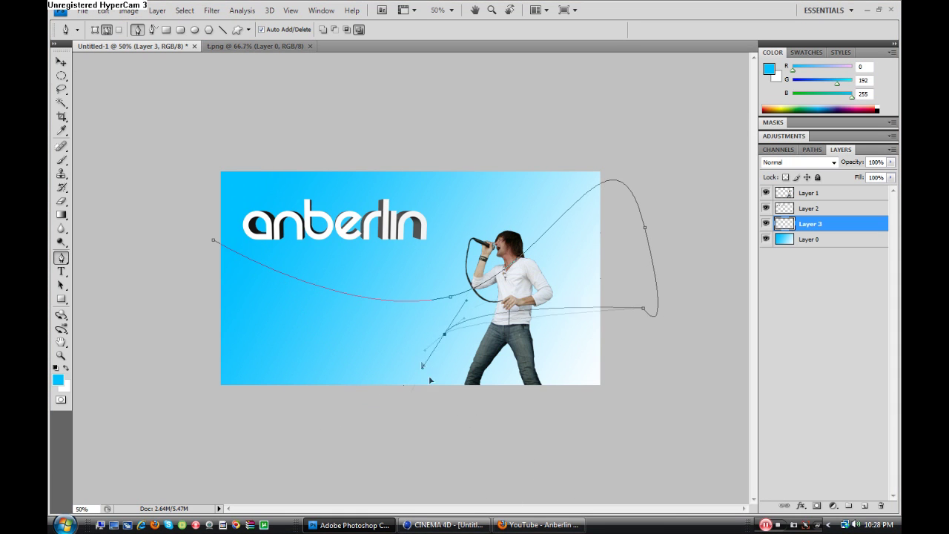
{"action": "mouse_move", "coordinate": [304, 428]}
{"action": "left_mouse_down"}
{"action": "mouse_move", "coordinate": [233, 441]}
{"action": "mouse_move", "coordinate": [188, 435]}
{"action": "left_mouse_up"}
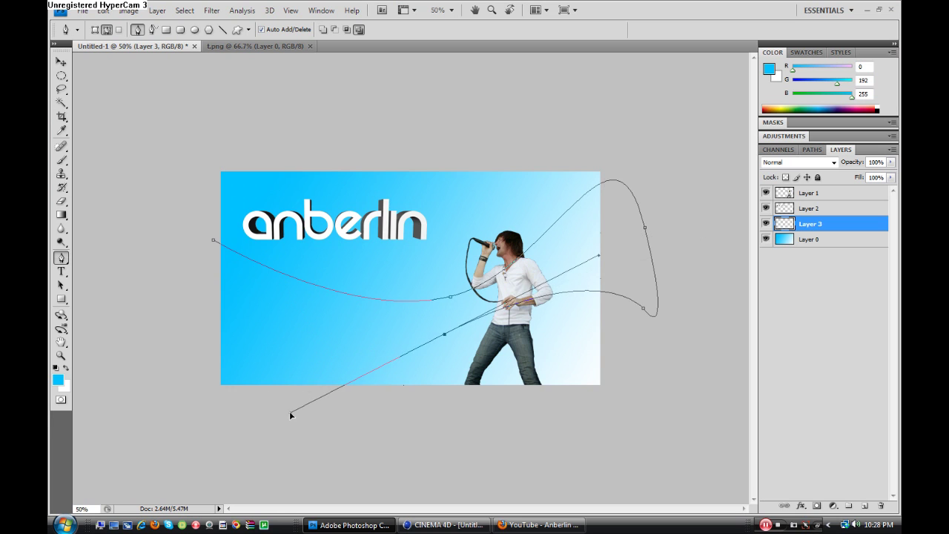
{"action": "left_click_drag", "start_coordinate": [204, 275], "coordinate": [341, 398]}
Step: Close the looping wave path and bring up its Fill Path options
{"action": "left_click", "coordinate": [103, 10]}
{"action": "left_click", "coordinate": [126, 21]}
{"action": "left_click", "coordinate": [103, 10]}
{"action": "left_click", "coordinate": [126, 21]}
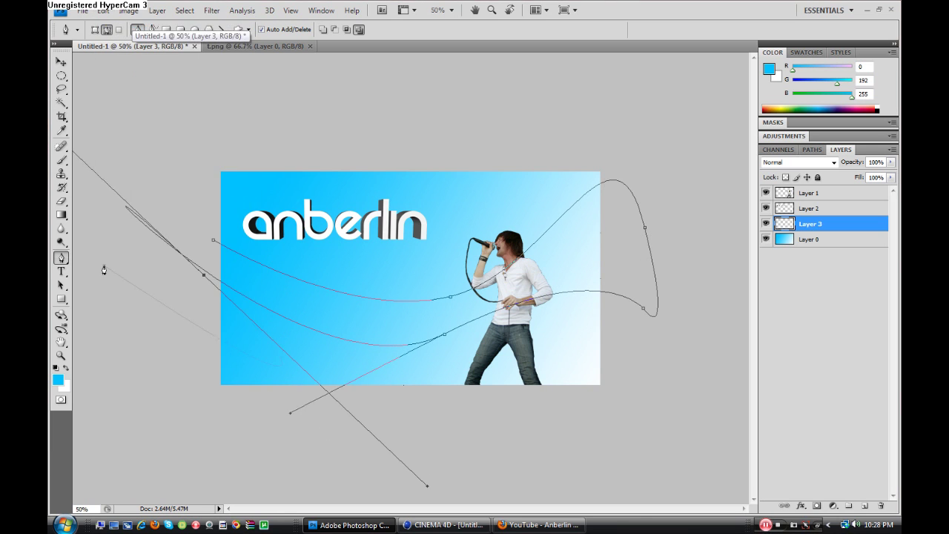
{"action": "left_click", "coordinate": [316, 367]}
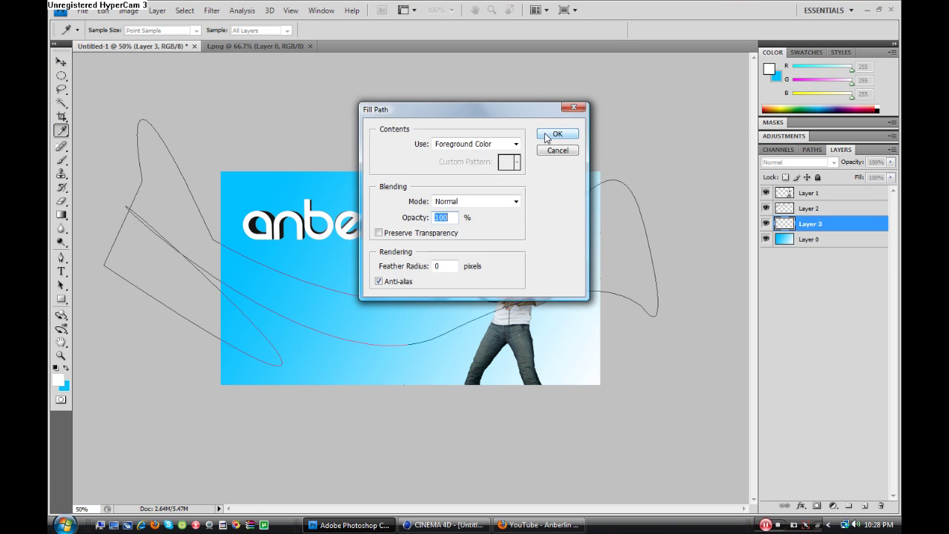
Step: Fill the wave path with white, then clear the path outline and a stray selection
{"action": "left_click", "coordinate": [555, 131]}
{"action": "key", "text": "Delete"}
{"action": "key", "text": "m"}
{"action": "mouse_move", "coordinate": [290, 375]}
{"action": "left_mouse_down"}
{"action": "mouse_move", "coordinate": [218, 312]}
{"action": "mouse_move", "coordinate": [247, 315]}
{"action": "left_mouse_up"}
{"action": "left_click", "coordinate": [239, 315]}
{"action": "key", "text": "Return"}
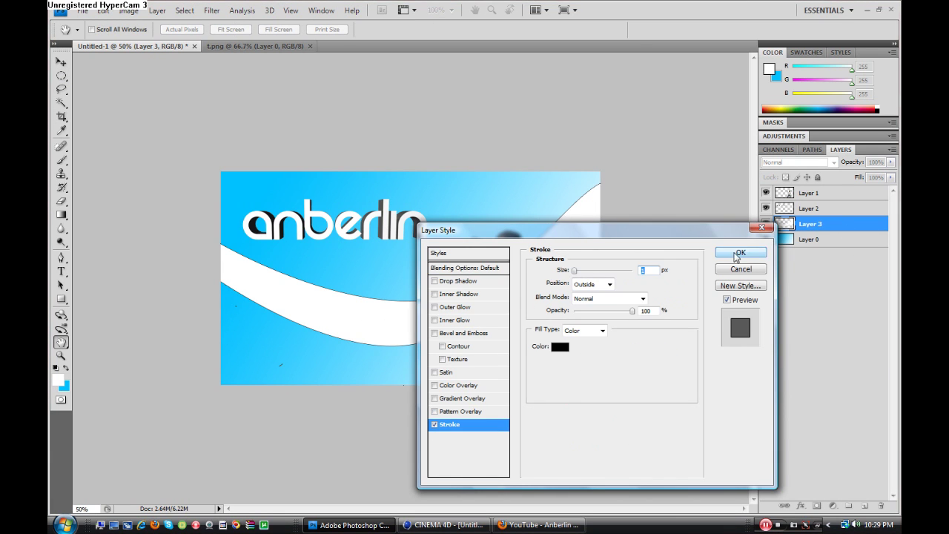
Step: Give the wave layer a 1 px black stroke and Soft Light blending
{"action": "left_click", "coordinate": [738, 253]}
{"action": "left_click", "coordinate": [798, 162]}
{"action": "left_click", "coordinate": [793, 321]}
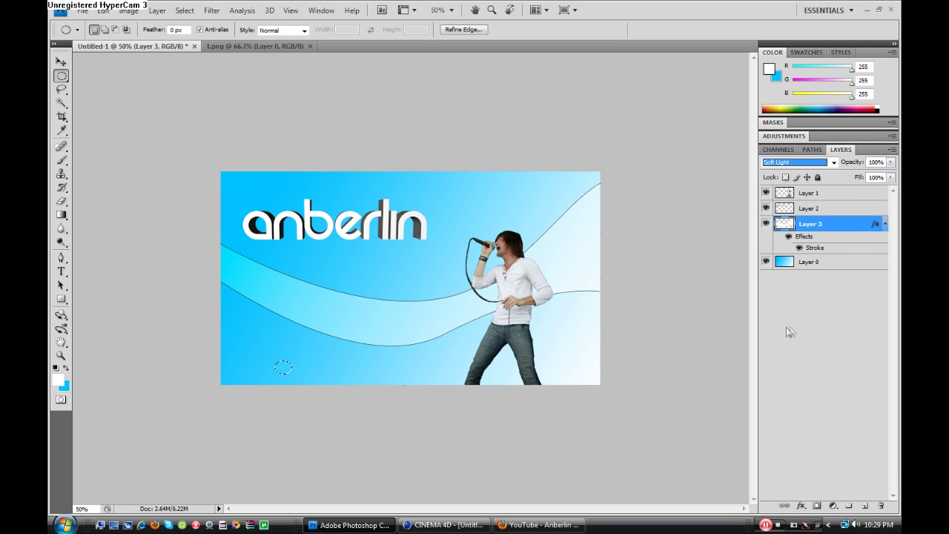
Step: Shift the anberlin logo layer slightly to the right
{"action": "key", "text": "v"}
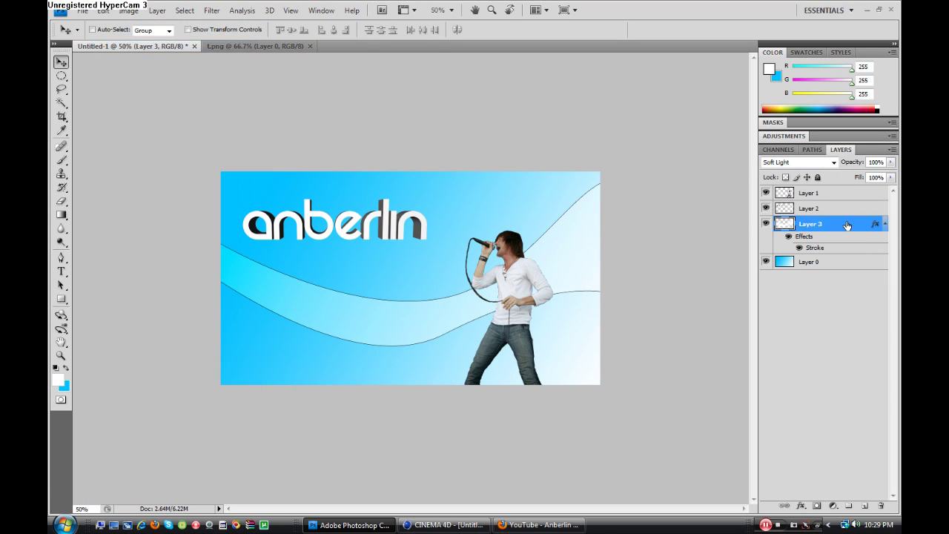
{"action": "left_click", "coordinate": [808, 208]}
{"action": "left_click_drag", "start_coordinate": [293, 105], "coordinate": [317, 105]}
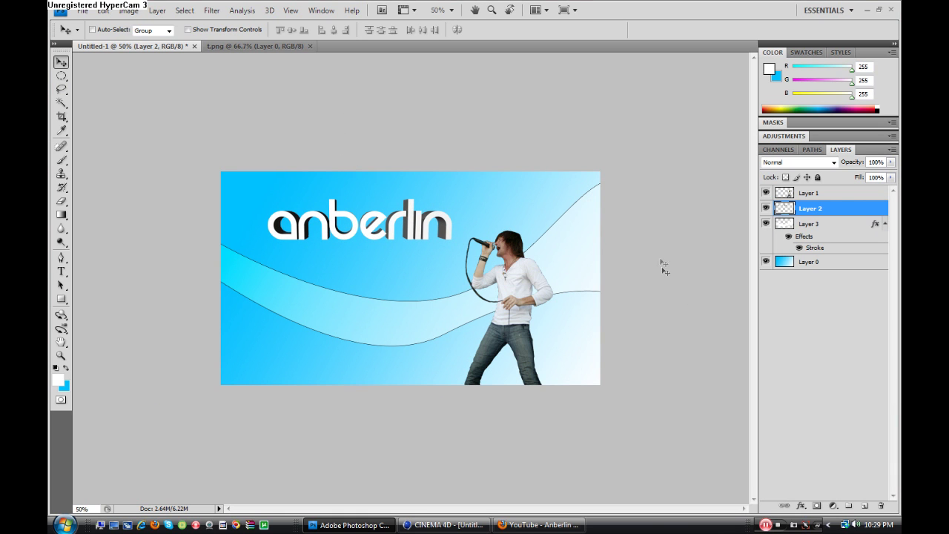
{"action": "double_click", "coordinate": [838, 195]}
Step: Add a white Outer Glow to the singer with size 161 px and spread 6%
{"action": "key", "text": "Escape"}
{"action": "left_click", "coordinate": [443, 10]}
{"action": "left_click", "coordinate": [444, 51]}
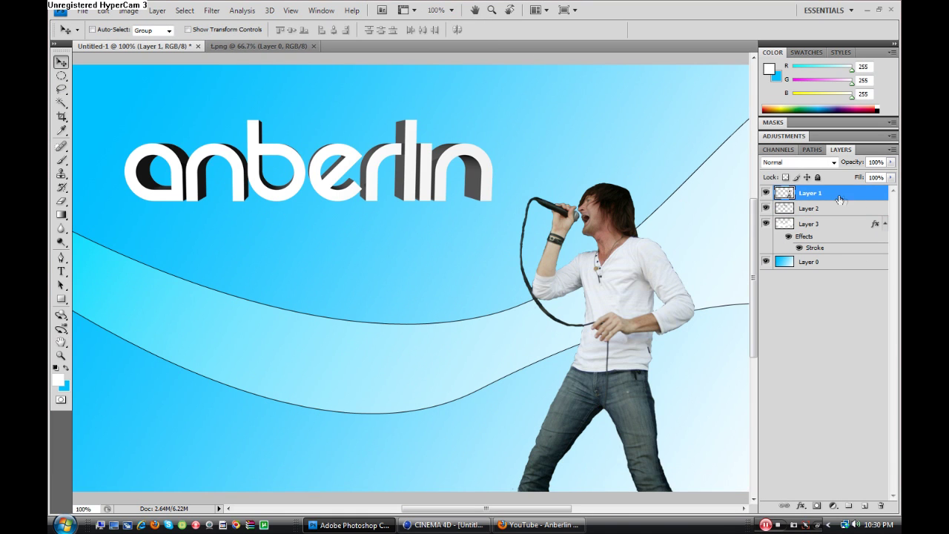
{"action": "double_click", "coordinate": [832, 194]}
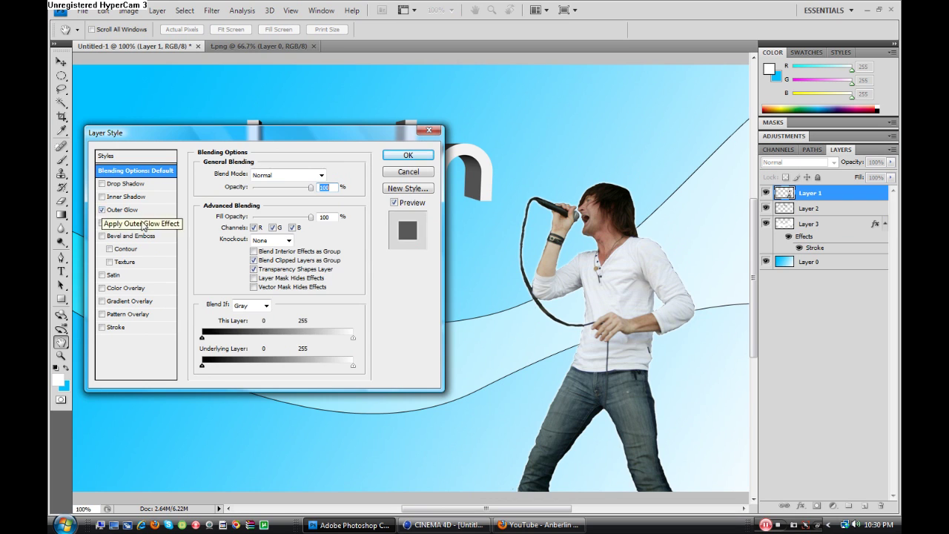
{"action": "left_click", "coordinate": [119, 210]}
{"action": "left_click", "coordinate": [255, 213]}
{"action": "left_click_drag", "start_coordinate": [305, 348], "coordinate": [315, 297]}
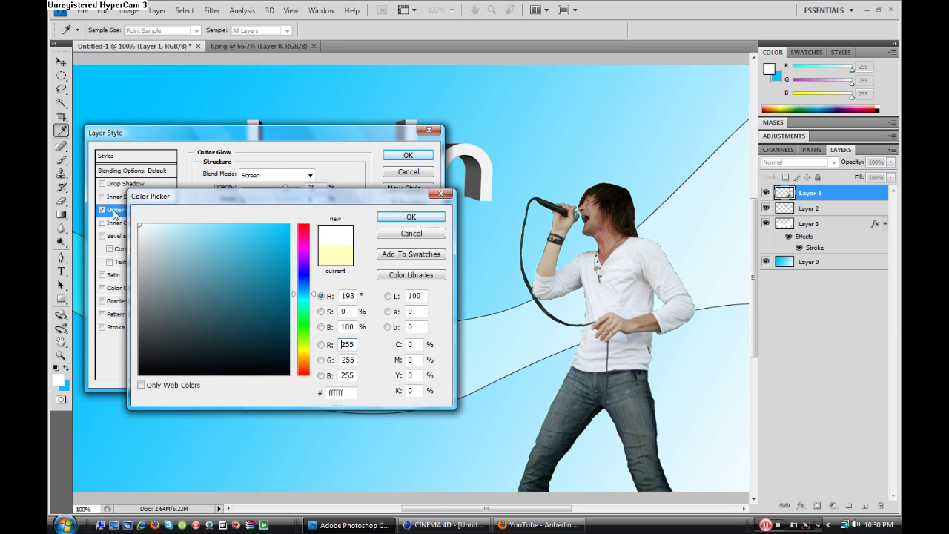
{"action": "key", "text": "Return"}
{"action": "left_click_drag", "start_coordinate": [259, 272], "coordinate": [281, 284]}
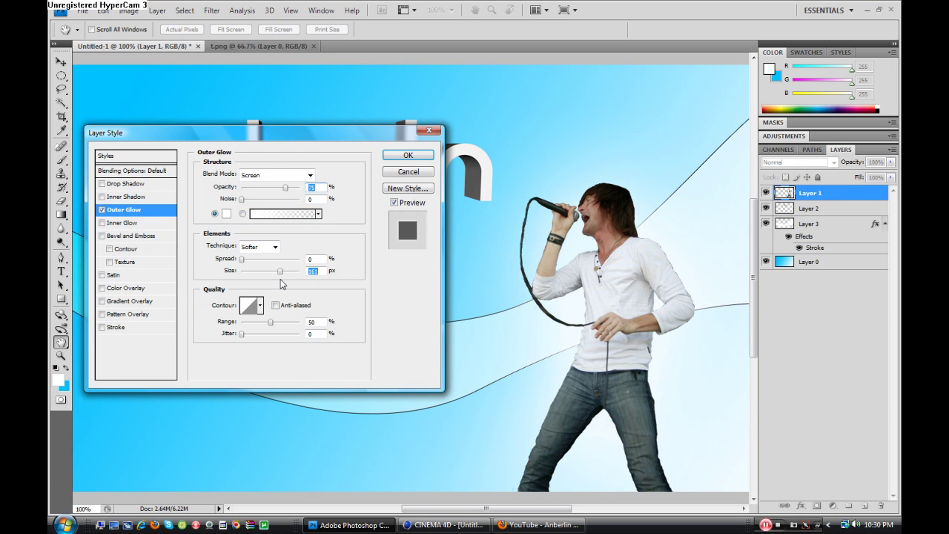
{"action": "left_click_drag", "start_coordinate": [241, 259], "coordinate": [248, 273]}
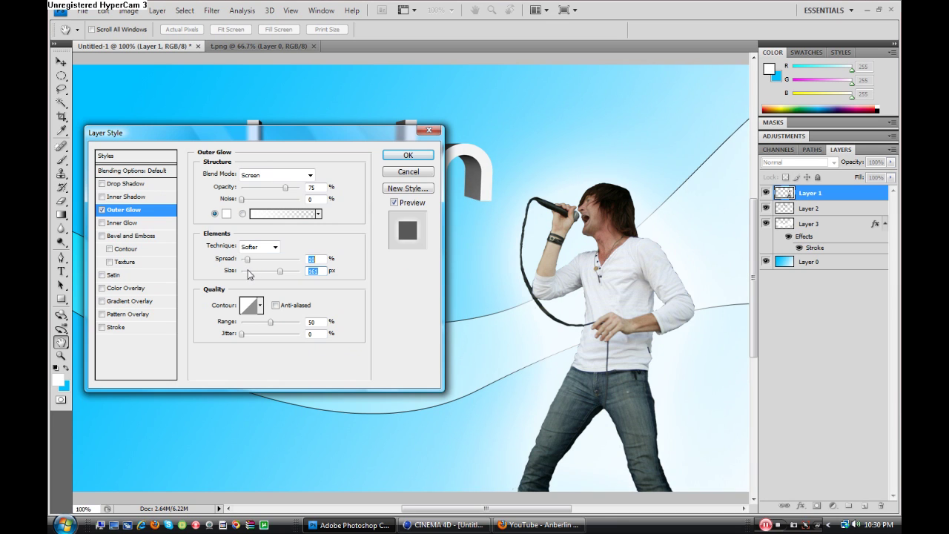
Step: Try glow contours and blend modes, leaving the outer glow at Normal
{"action": "left_click", "coordinate": [260, 305]}
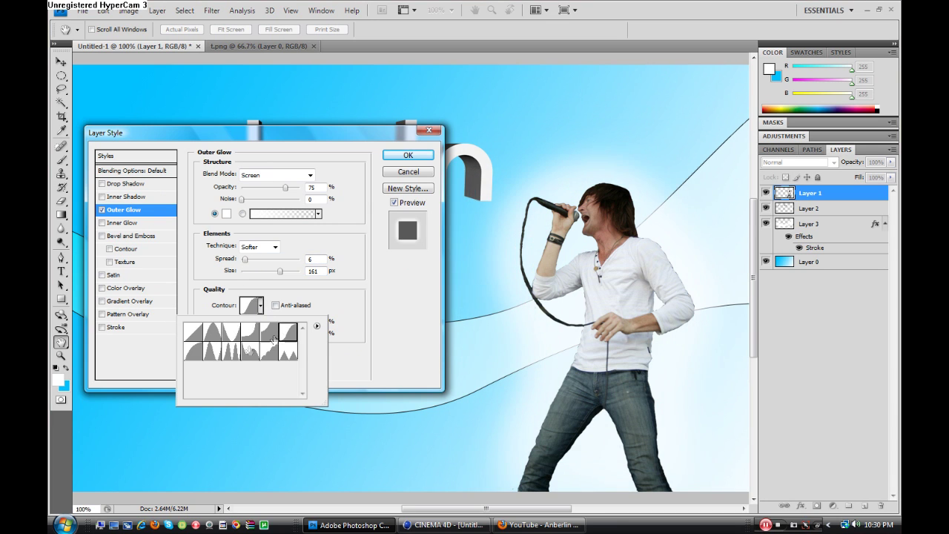
{"action": "key", "text": "Escape"}
{"action": "left_click", "coordinate": [310, 175]}
{"action": "left_click", "coordinate": [280, 233]}
{"action": "left_click", "coordinate": [309, 175]}
{"action": "left_click", "coordinate": [270, 177]}
Step: Add a 15 px Inner Glow, apply the effects, and zoom out to 50%
{"action": "left_click", "coordinate": [108, 327]}
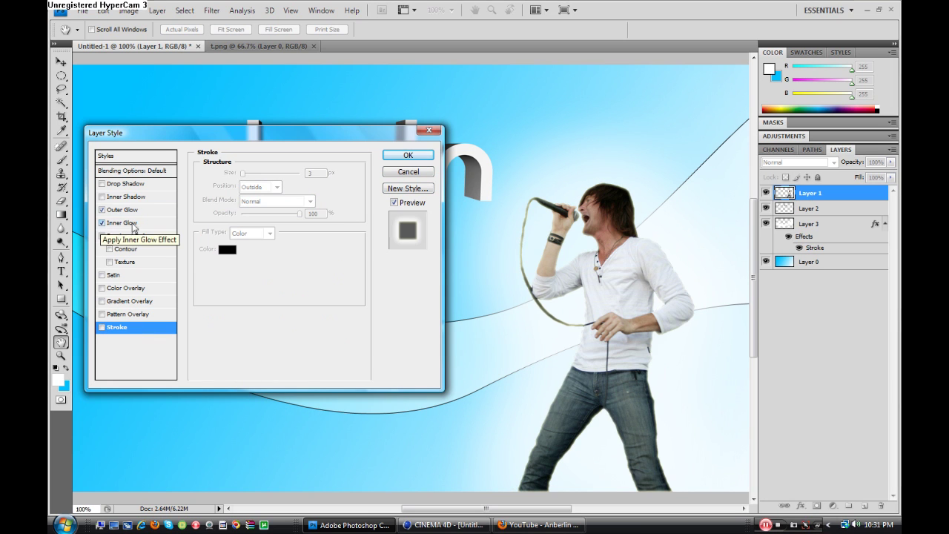
{"action": "left_click", "coordinate": [119, 223]}
{"action": "left_click", "coordinate": [218, 214]}
{"action": "key", "text": "Return"}
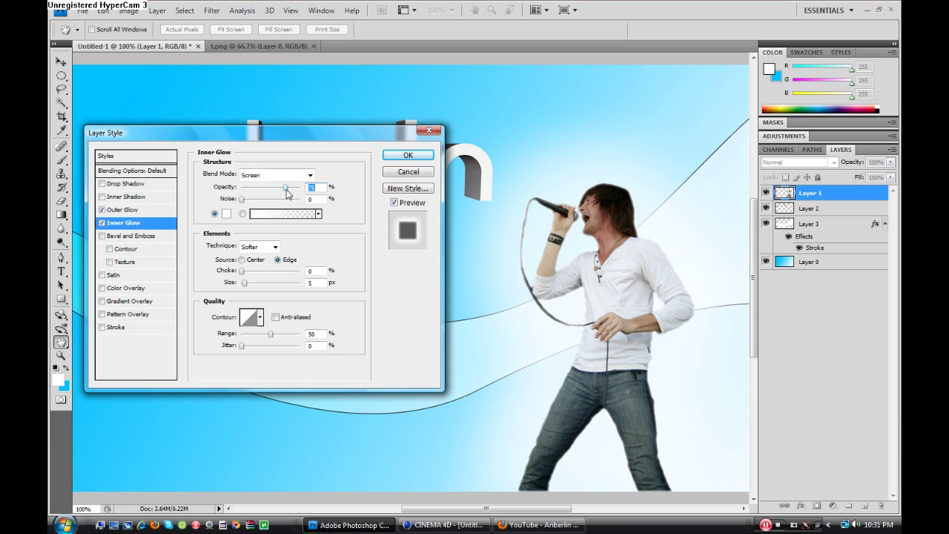
{"action": "left_click_drag", "start_coordinate": [250, 286], "coordinate": [248, 288]}
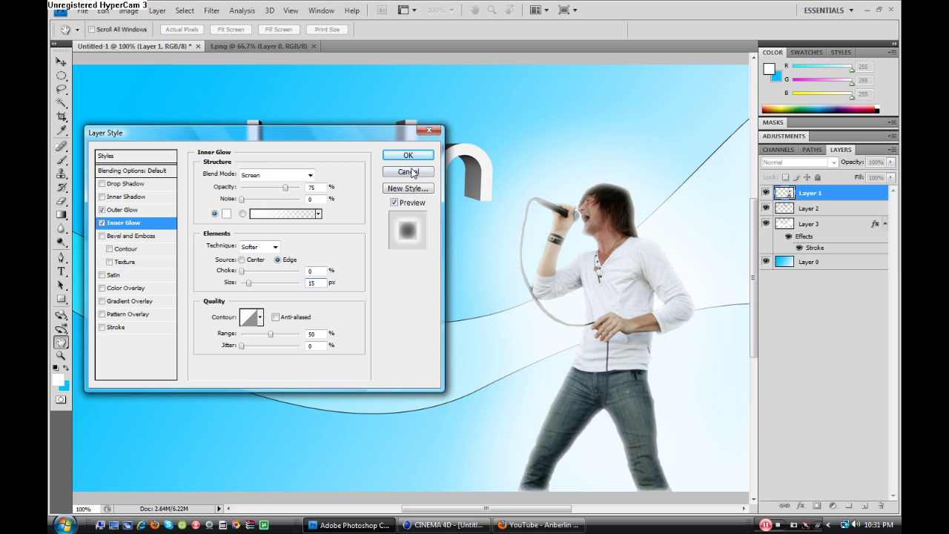
{"action": "left_click", "coordinate": [420, 133]}
{"action": "left_click", "coordinate": [452, 10]}
{"action": "left_click", "coordinate": [455, 46]}
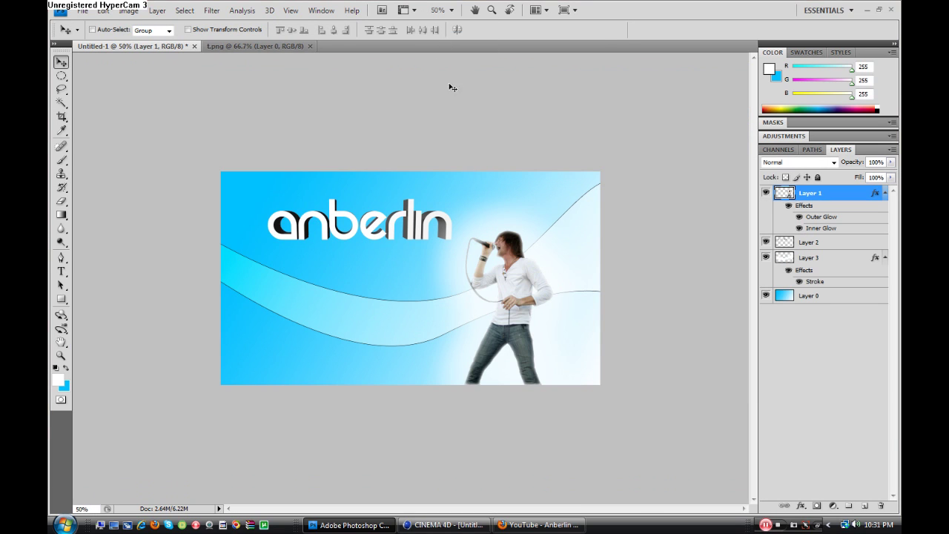
Step: Open Textures (46).jpg from the 30K GFX PACK Textures folder and drag it into the wallpaper
{"action": "left_click", "coordinate": [82, 11]}
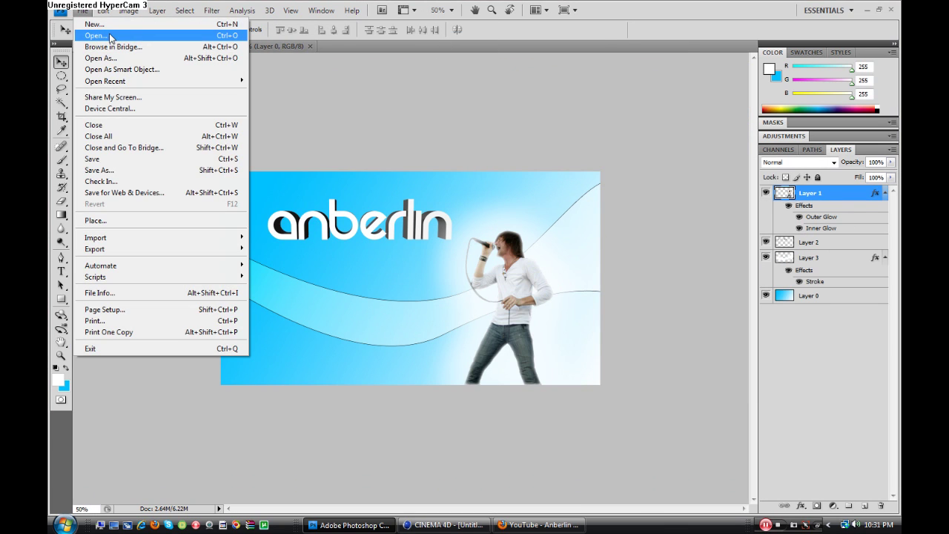
{"action": "left_click", "coordinate": [109, 37]}
{"action": "double_click", "coordinate": [415, 133]}
{"action": "double_click", "coordinate": [400, 103]}
{"action": "double_click", "coordinate": [404, 107]}
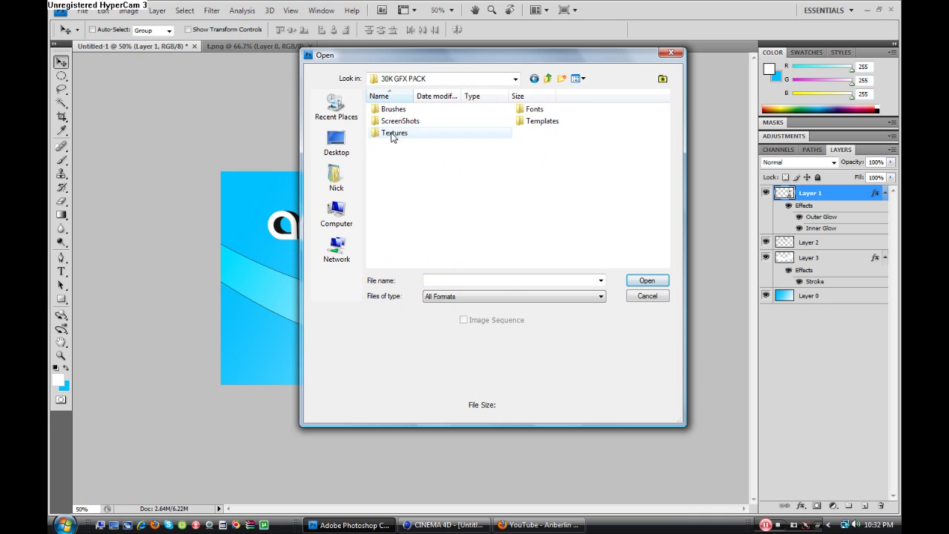
{"action": "double_click", "coordinate": [394, 134]}
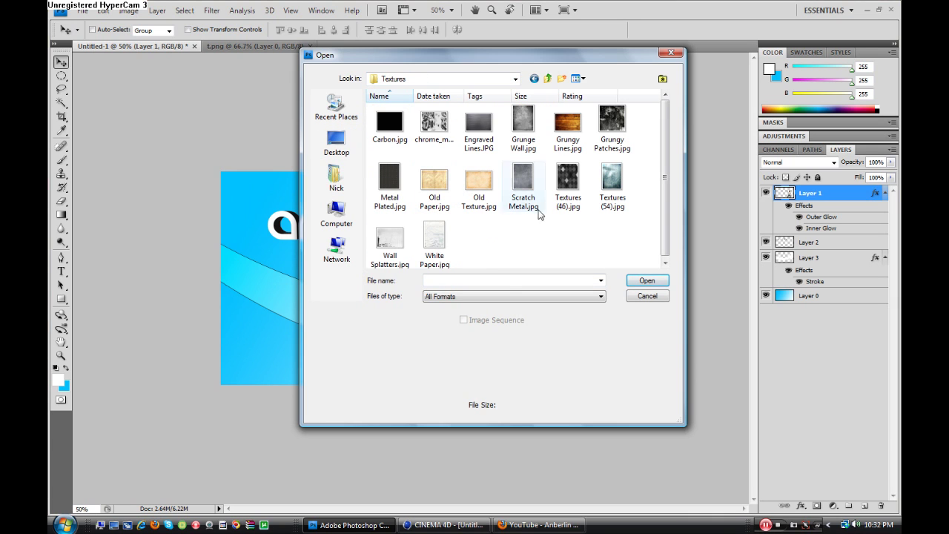
{"action": "double_click", "coordinate": [568, 182]}
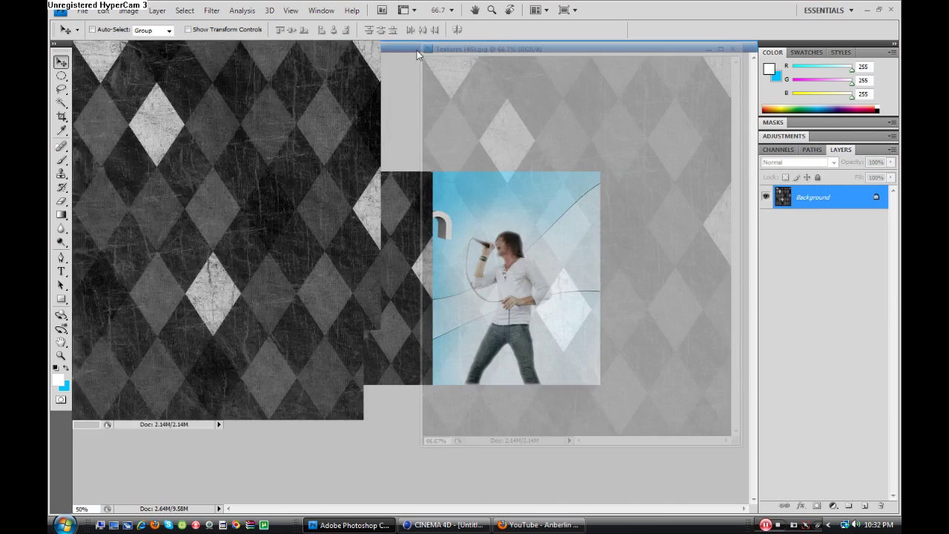
{"action": "left_click_drag", "start_coordinate": [238, 50], "coordinate": [326, 278]}
Step: Set the texture layer to Screen blending and place it just above Layer 0
{"action": "left_click", "coordinate": [833, 162]}
{"action": "left_click", "coordinate": [785, 251]}
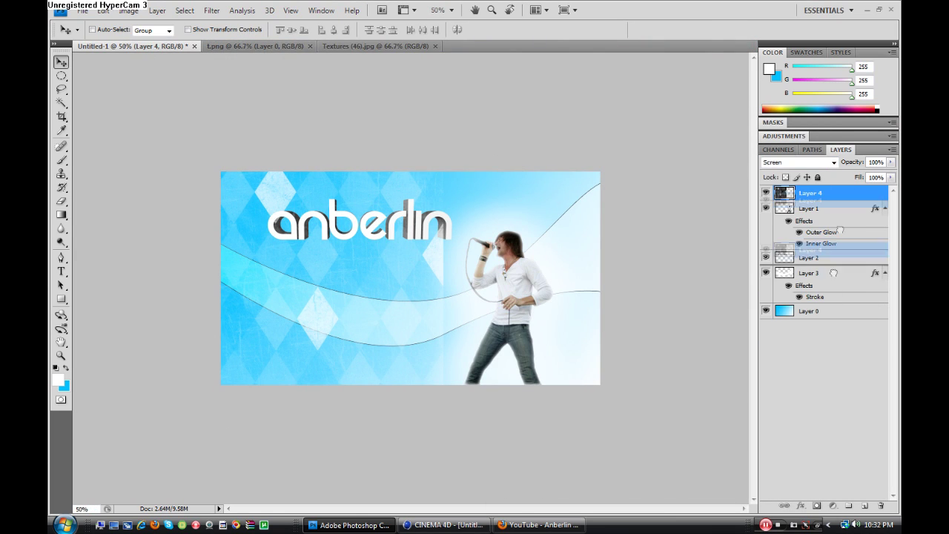
{"action": "left_click_drag", "start_coordinate": [852, 193], "coordinate": [825, 306]}
Step: Duplicate the texture, shift the copy right, merge it down, and lower opacity to 75%
{"action": "right_click", "coordinate": [844, 296]}
{"action": "left_click", "coordinate": [730, 58]}
{"action": "key", "text": "Return"}
{"action": "left_click", "coordinate": [103, 10]}
{"action": "left_click", "coordinate": [182, 269]}
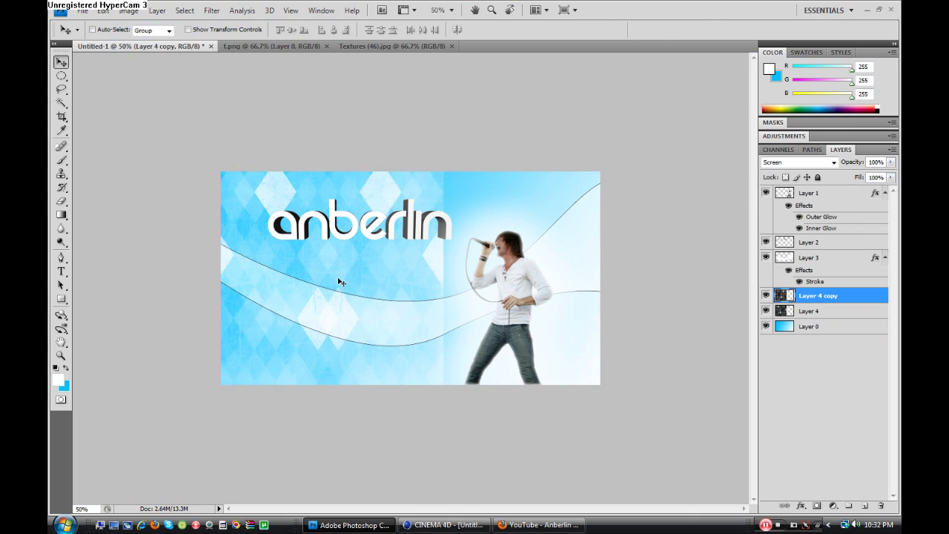
{"action": "left_click_drag", "start_coordinate": [339, 274], "coordinate": [570, 282]}
{"action": "right_click", "coordinate": [856, 296]}
{"action": "left_click", "coordinate": [763, 259]}
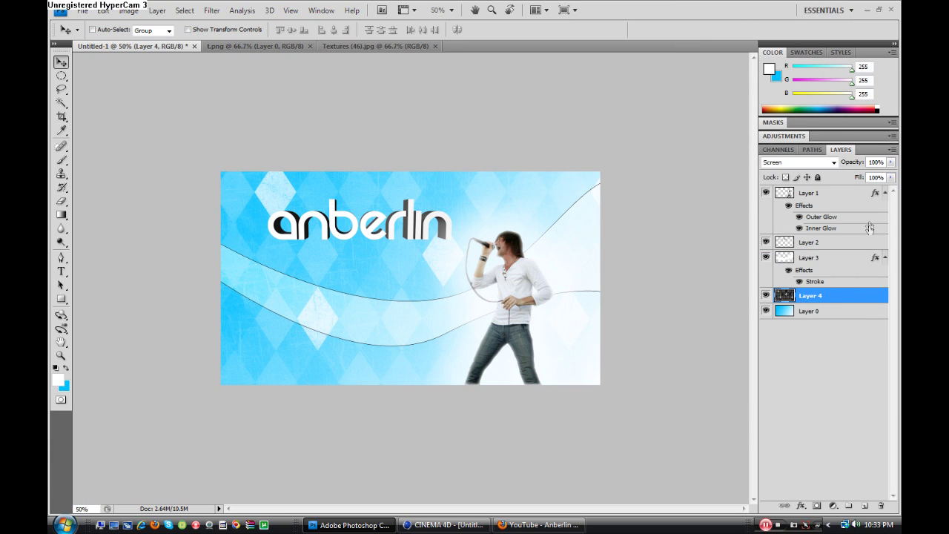
{"action": "left_click_drag", "start_coordinate": [862, 179], "coordinate": [838, 289]}
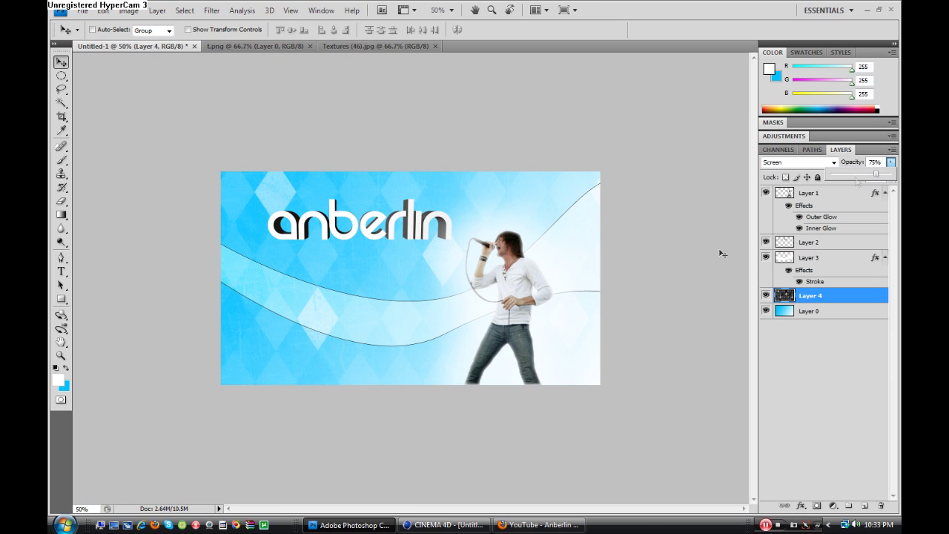
Step: Try Overlay and other blend modes on the wave band layer, then keep Soft Light
{"action": "left_click", "coordinate": [816, 257]}
{"action": "left_click", "coordinate": [799, 161]}
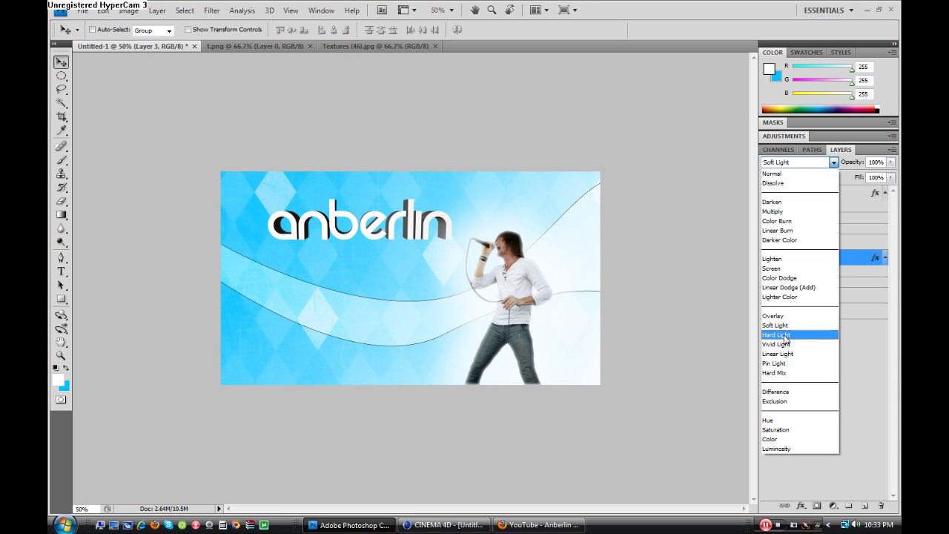
{"action": "left_click", "coordinate": [786, 302]}
{"action": "left_click", "coordinate": [799, 161]}
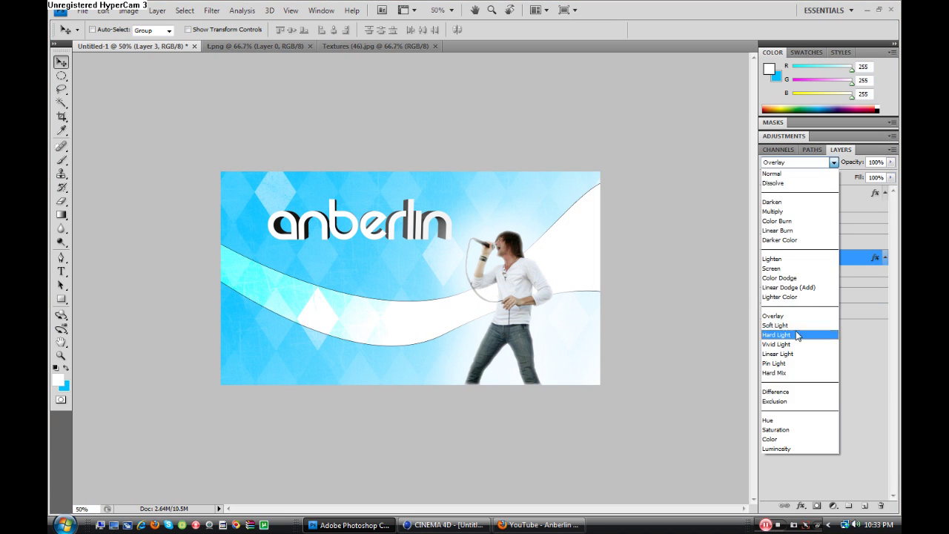
{"action": "left_click", "coordinate": [799, 333]}
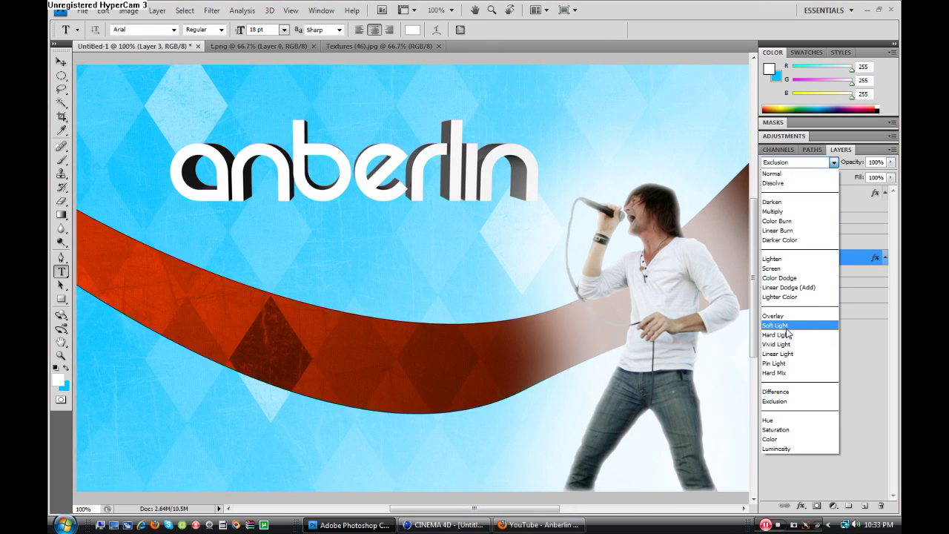
{"action": "left_click", "coordinate": [775, 325]}
{"action": "left_click", "coordinate": [796, 162]}
{"action": "left_click", "coordinate": [351, 246]}
Step: Write a white 'designed by' signature line with the designer's handle in the REZ font
{"action": "left_click_drag", "start_coordinate": [738, 324], "coordinate": [218, 383]}
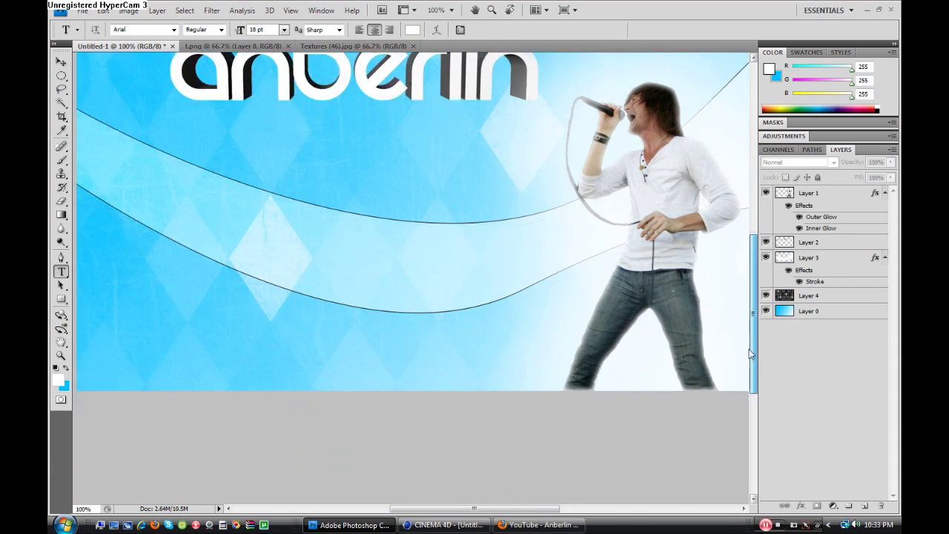
{"action": "left_click", "coordinate": [148, 29]}
{"action": "type", "text": "RealMadrid2009"}
{"action": "left_click", "coordinate": [174, 29]}
{"action": "left_click", "coordinate": [178, 87]}
{"action": "type", "text": "ed by xfuzegfx"}
{"action": "key", "text": "ctrl+Return"}
Step: Move the signature text into the wallpaper's bottom-left corner
{"action": "key", "text": "v"}
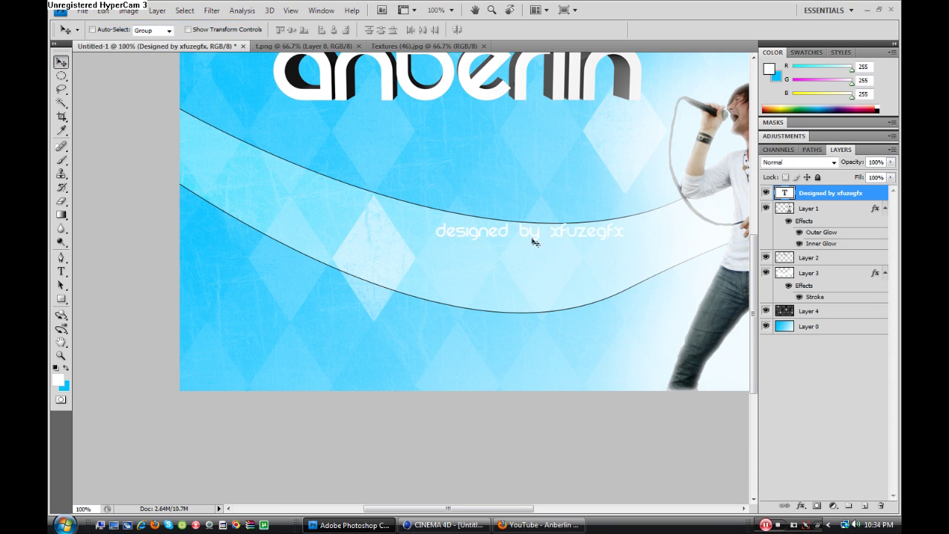
{"action": "left_click_drag", "start_coordinate": [471, 272], "coordinate": [565, 363]}
{"action": "key", "text": "Up"}
{"action": "key", "text": "Up"}
{"action": "key", "text": "Up"}
{"action": "key", "text": "Right"}
{"action": "key", "text": "Right"}
{"action": "key", "text": "Right"}
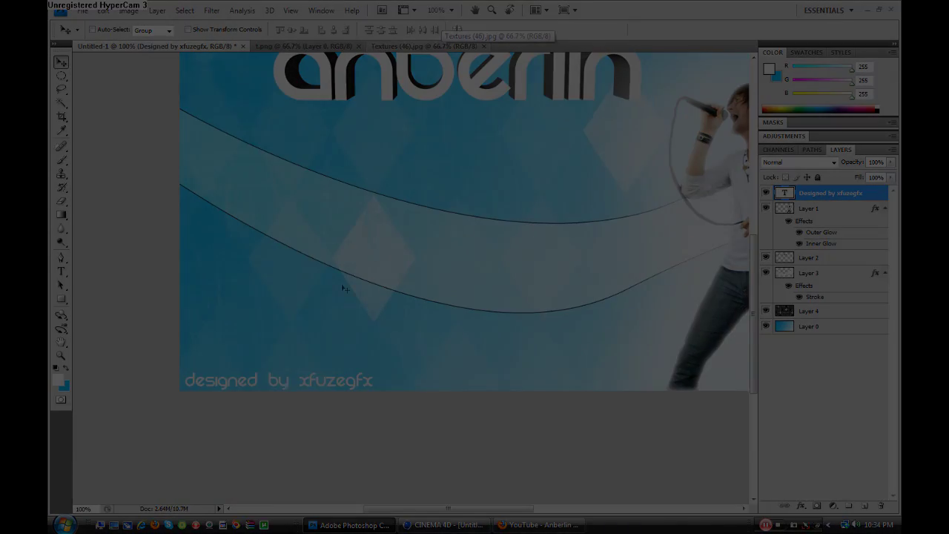